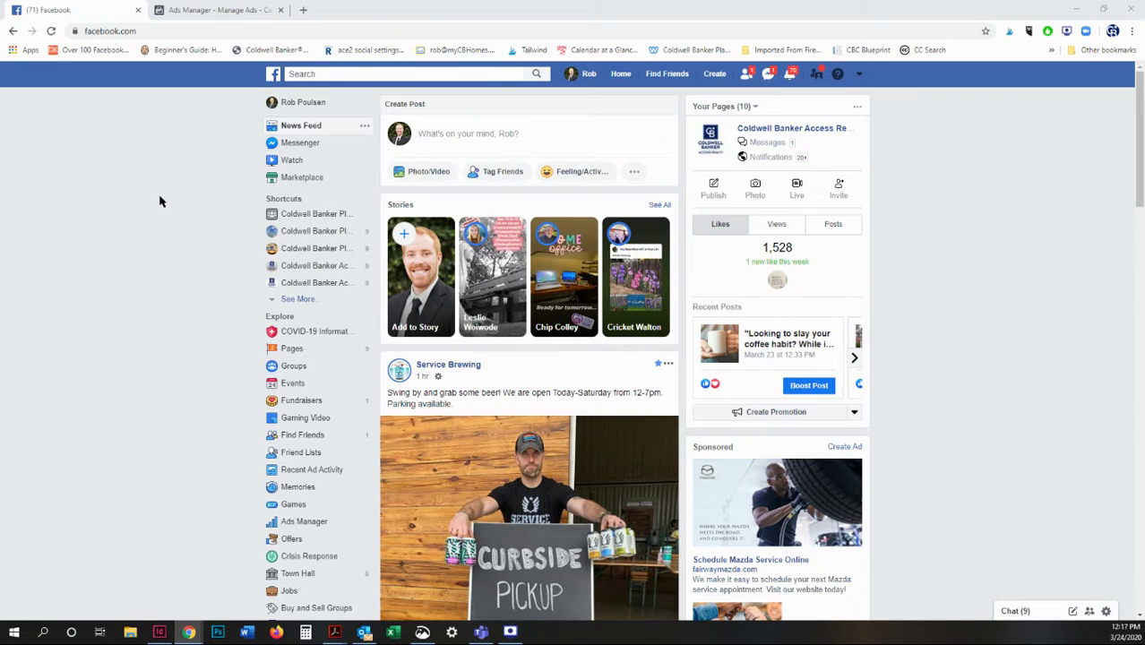
# Open the top-bar account menu and go to Manage Ads.
pyautogui.click(859, 75)
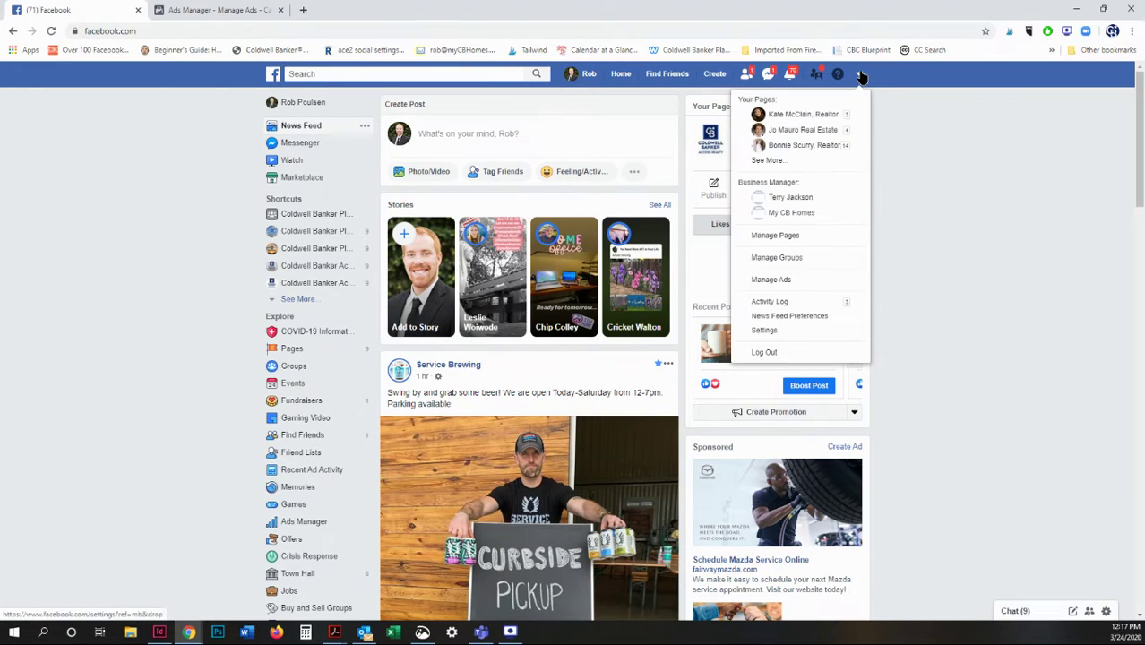
# Open the second ad account in Ads Manager to start a new campaign.
pyautogui.click(771, 280)
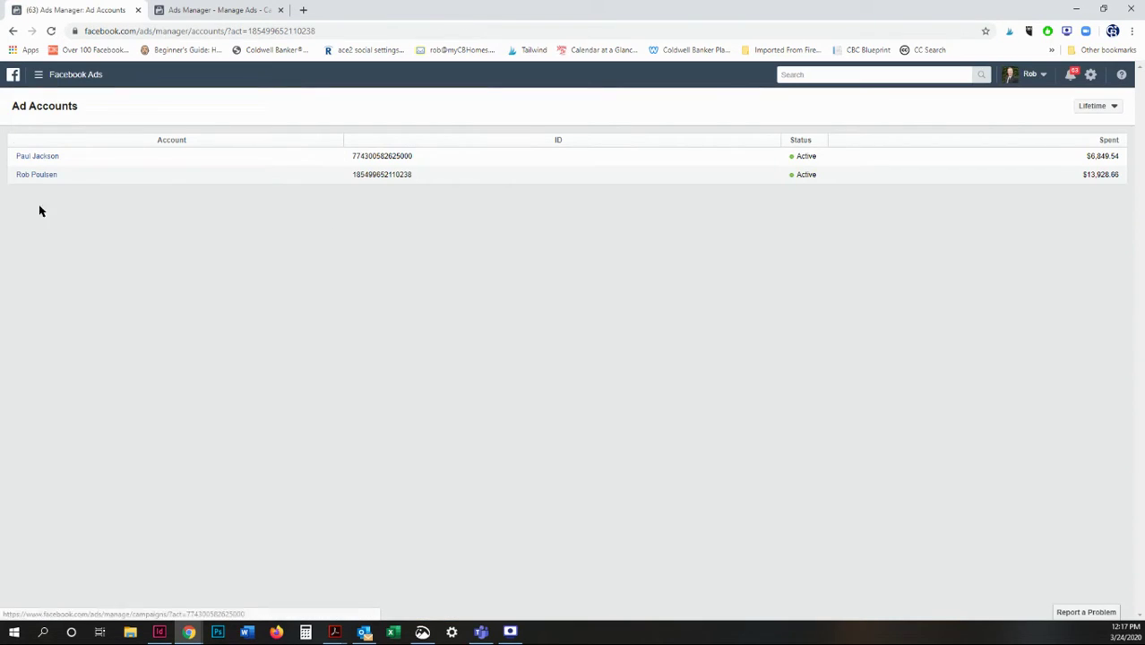
pyautogui.click(40, 176)
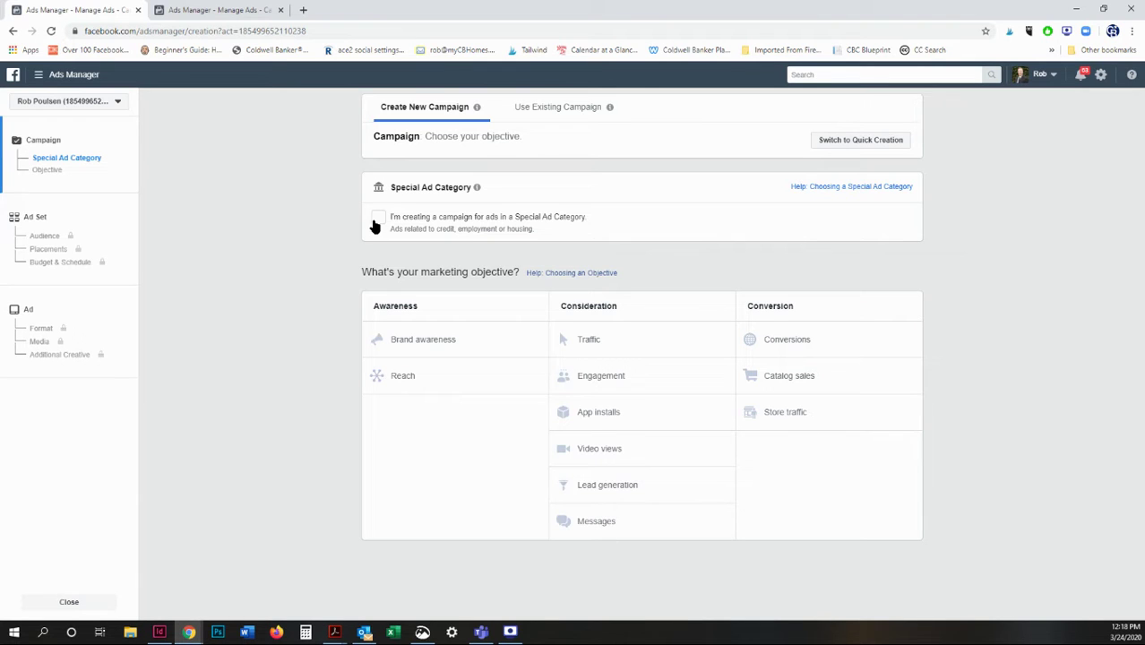
# Tick the Special Ad Category box and choose Housing as the ad category.
pyautogui.click(377, 219)
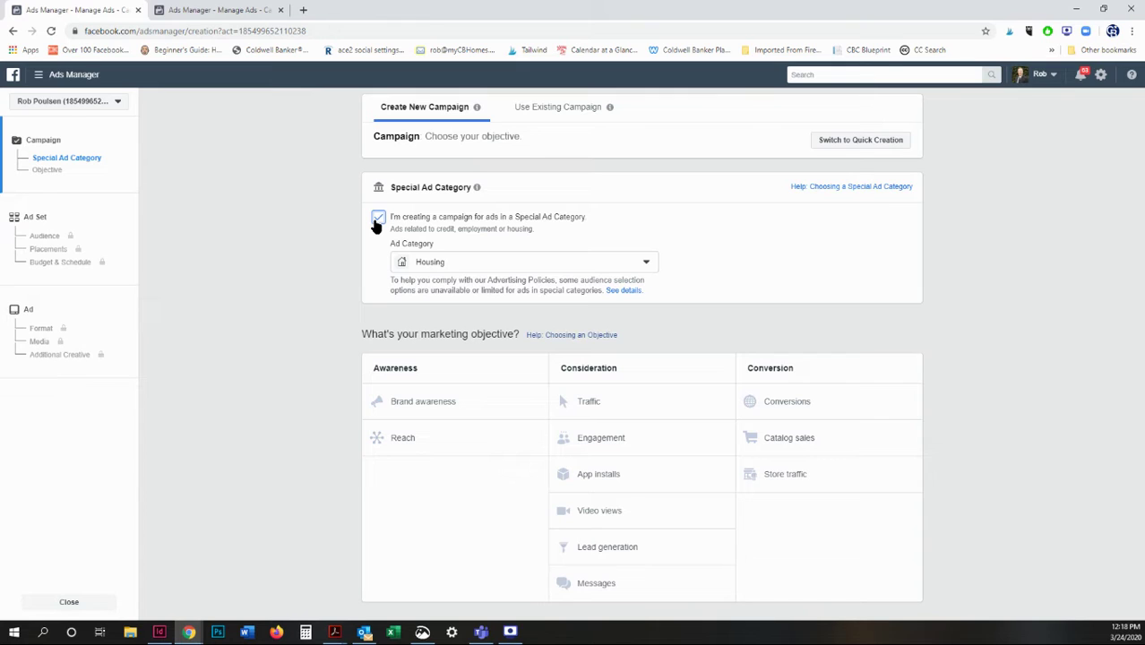
pyautogui.click(594, 261)
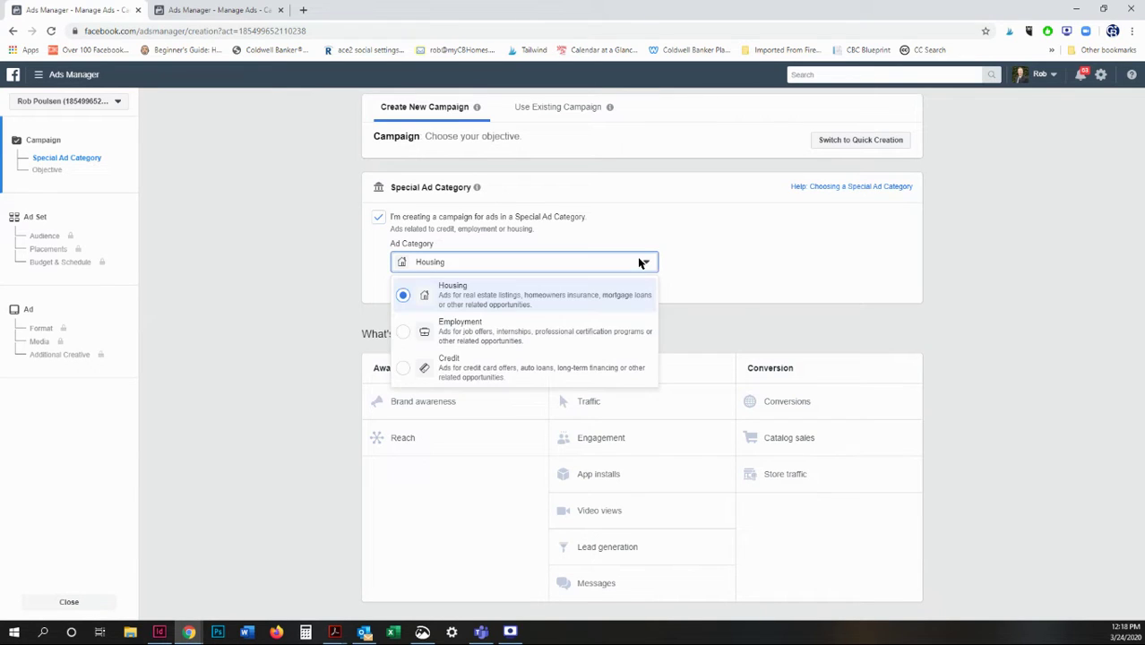
pyautogui.click(469, 303)
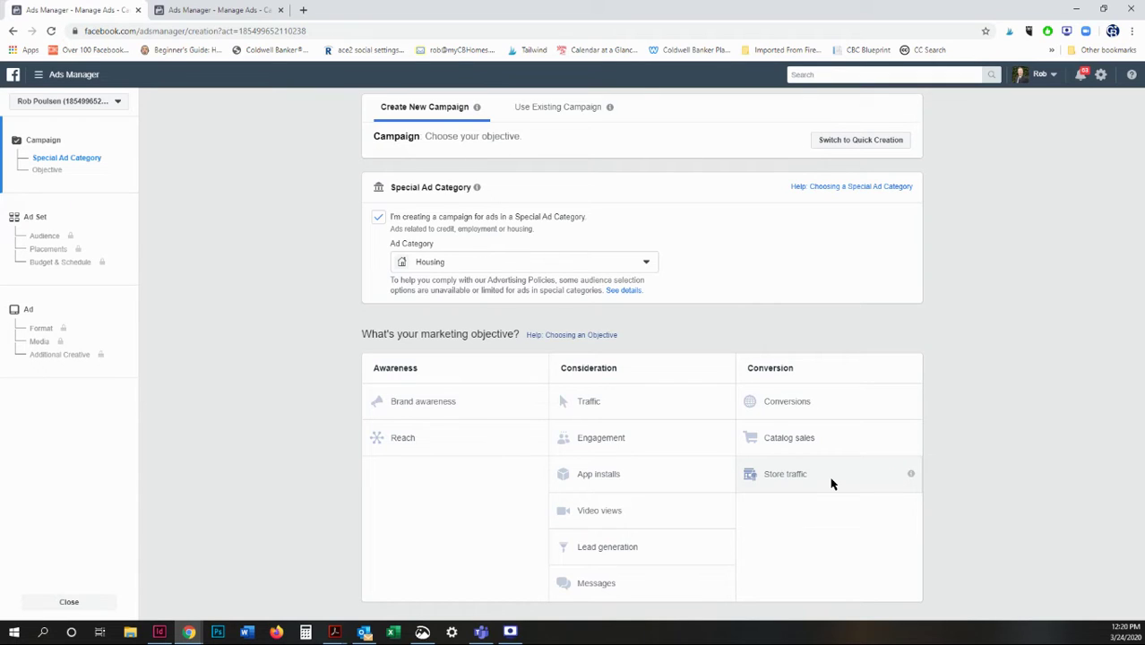
# Choose Traffic as the objective and select the default campaign name 'Traffic'.
pyautogui.click(613, 412)
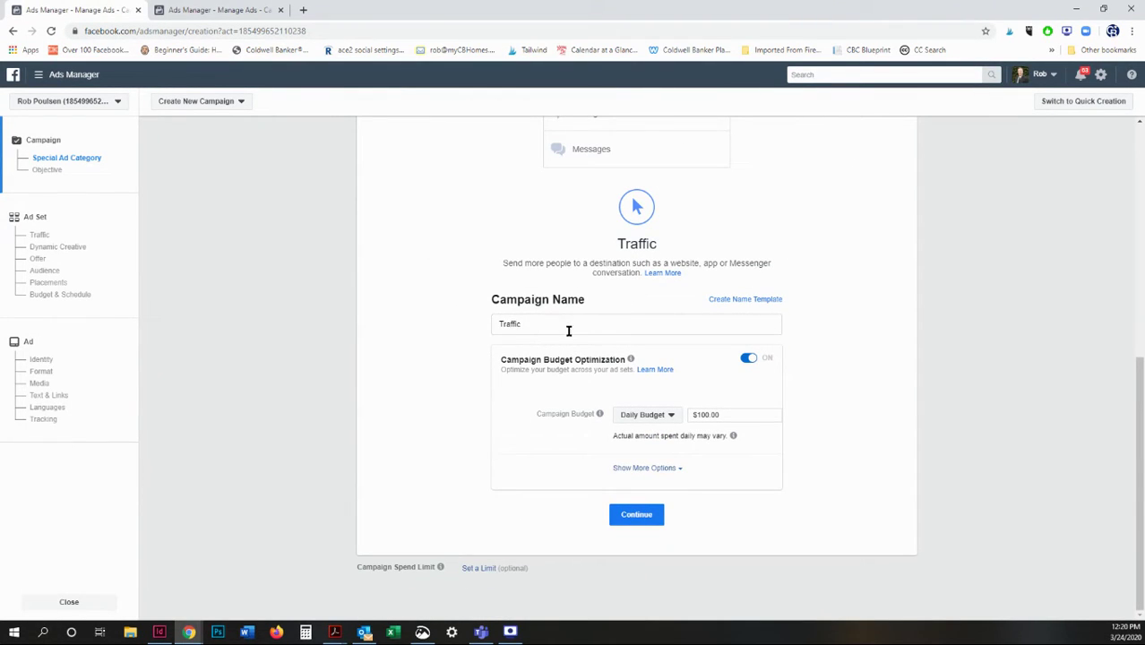
pyautogui.click(535, 329)
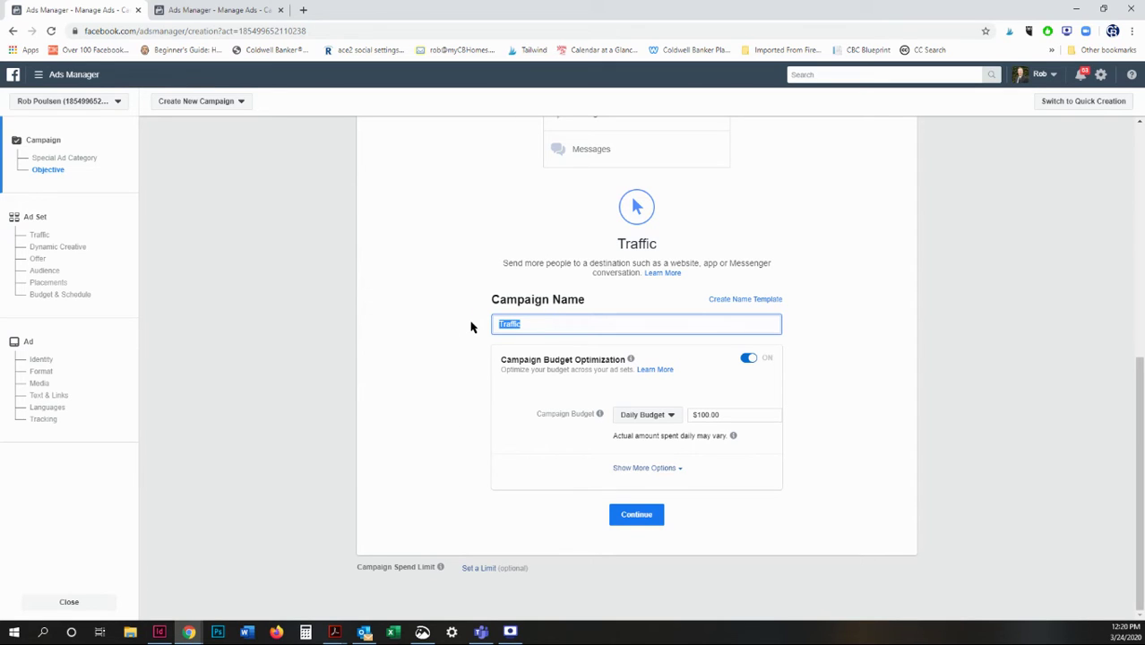
# Type 'Open HouseAd 2020' as the campaign name.
pyautogui.write('Open House')
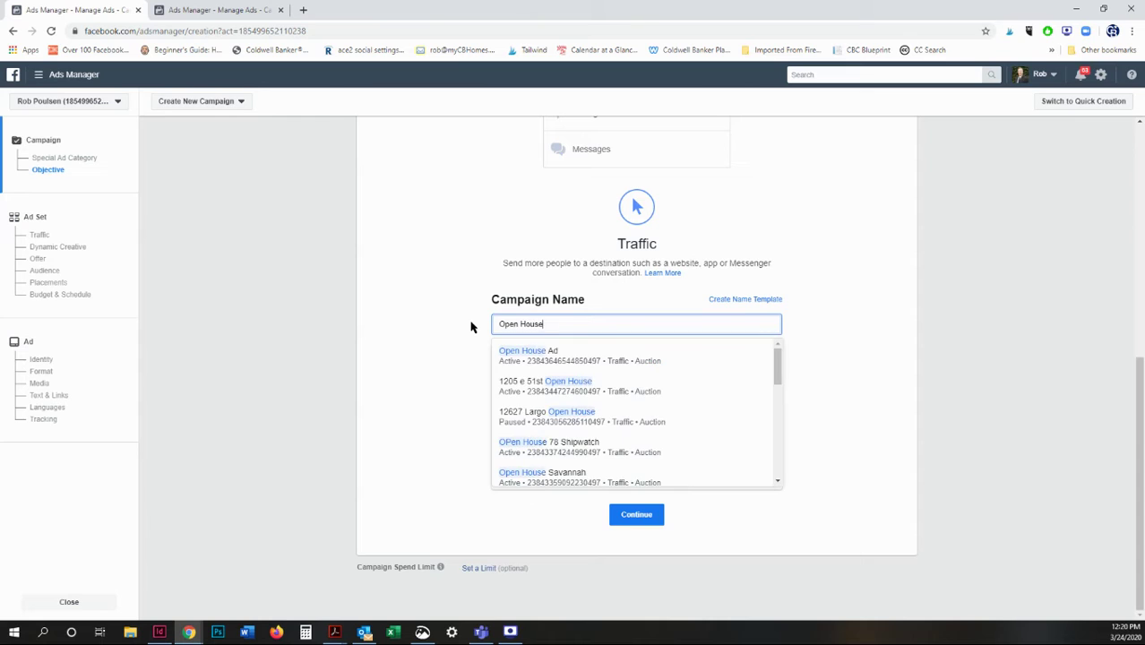
pyautogui.write('Ad')
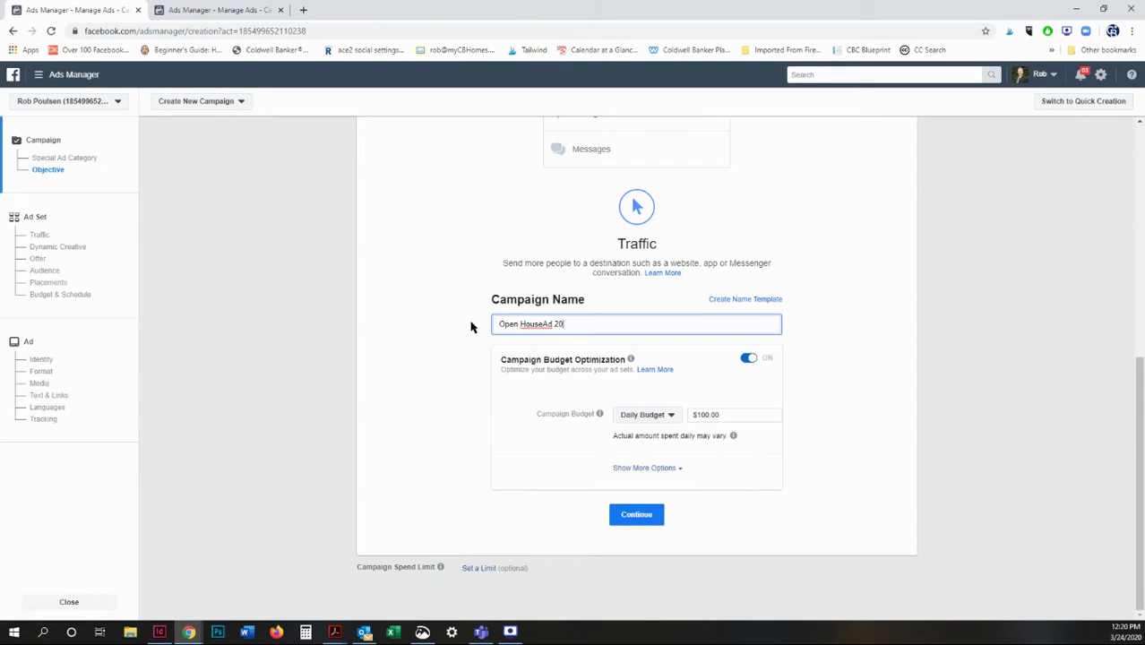
pyautogui.write('20')
# Switch the campaign budget to Lifetime Budget and start editing the amount.
pyautogui.click(670, 415)
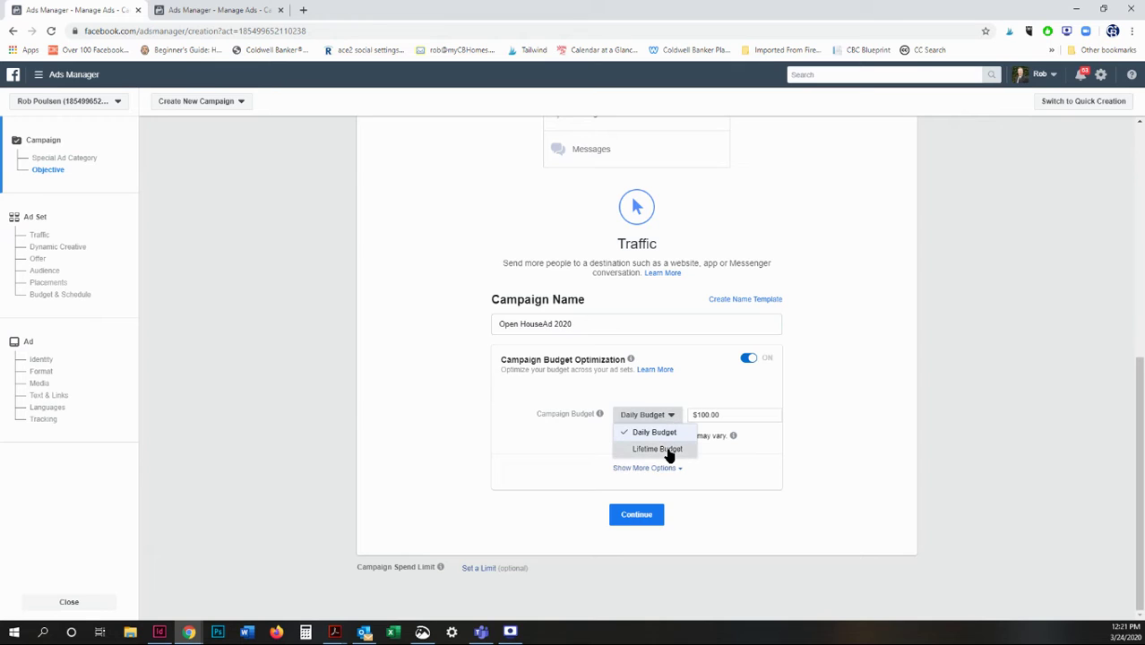
pyautogui.click(666, 450)
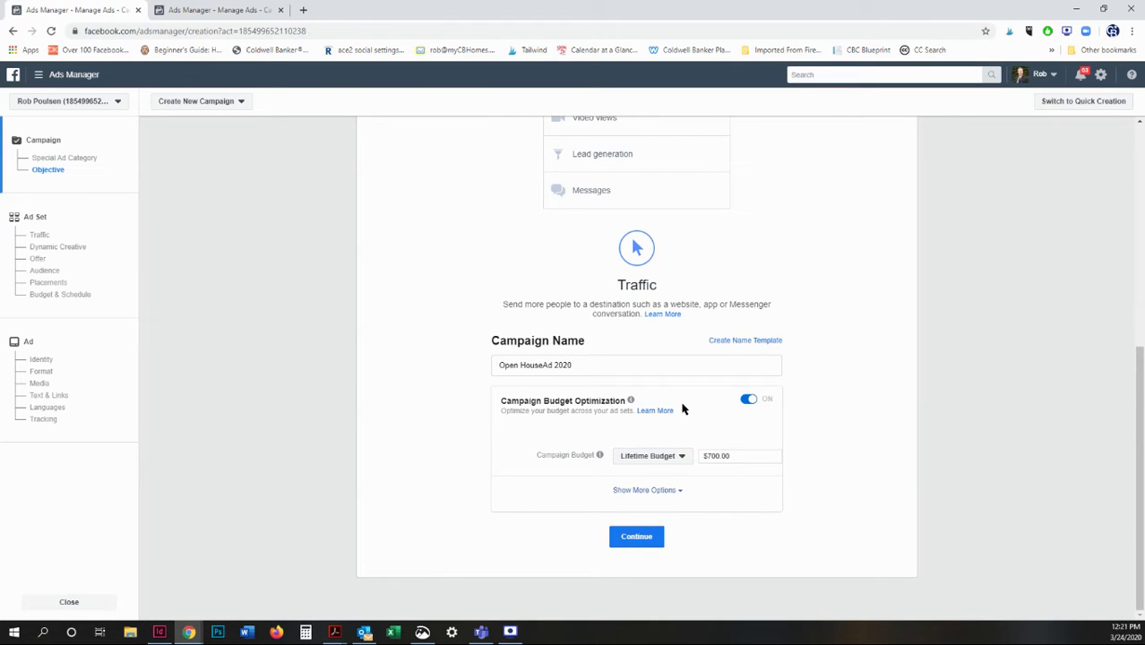
pyautogui.click(715, 456)
pyautogui.press('BackSpace')
pyautogui.press('BackSpace')
pyautogui.write('2')
pyautogui.moveTo(533, 456); pyautogui.dragTo(777, 456)
# Reapply Lifetime Budget, set it to 20.00, and continue to the ad set.
pyautogui.click(681, 459)
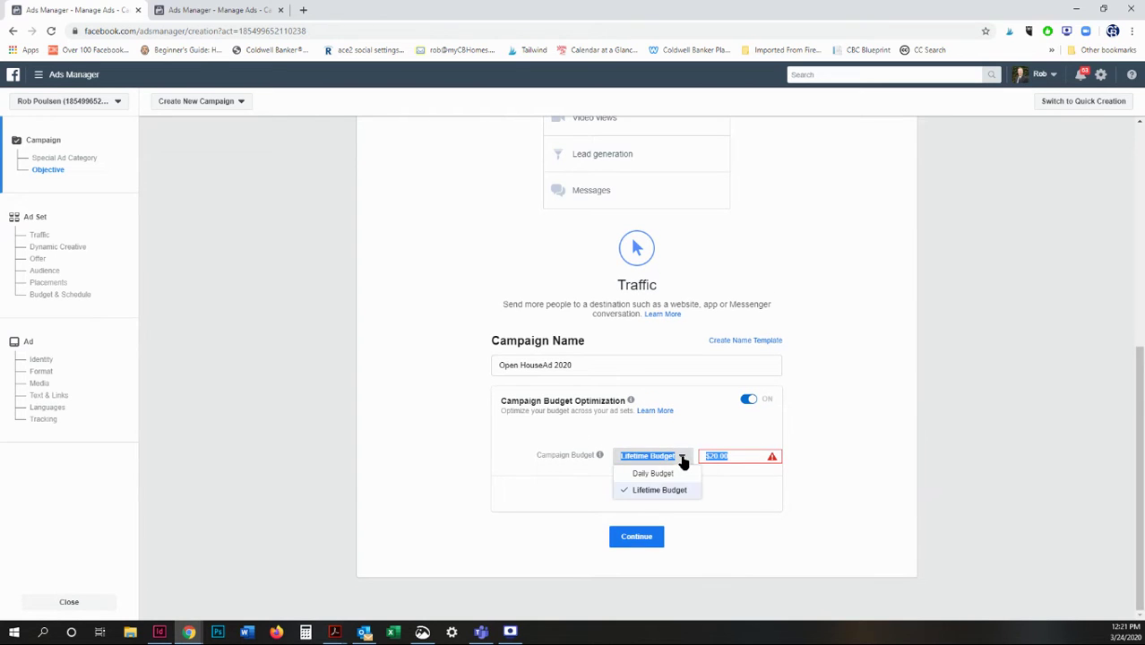
pyautogui.click(670, 474)
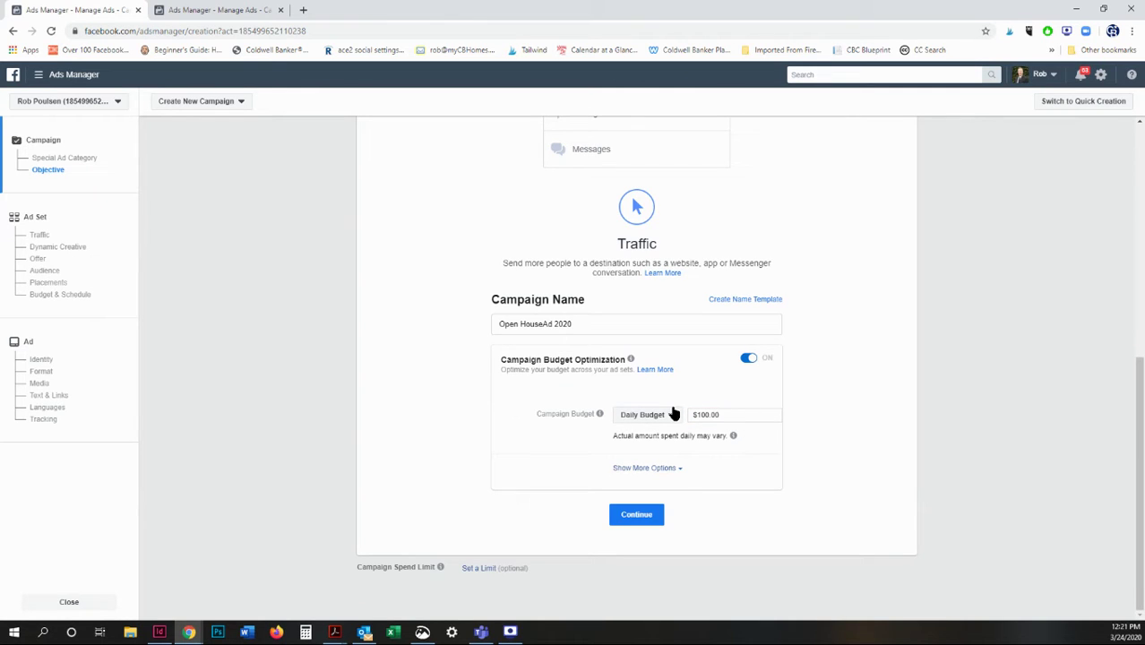
pyautogui.click(673, 413)
pyautogui.click(663, 448)
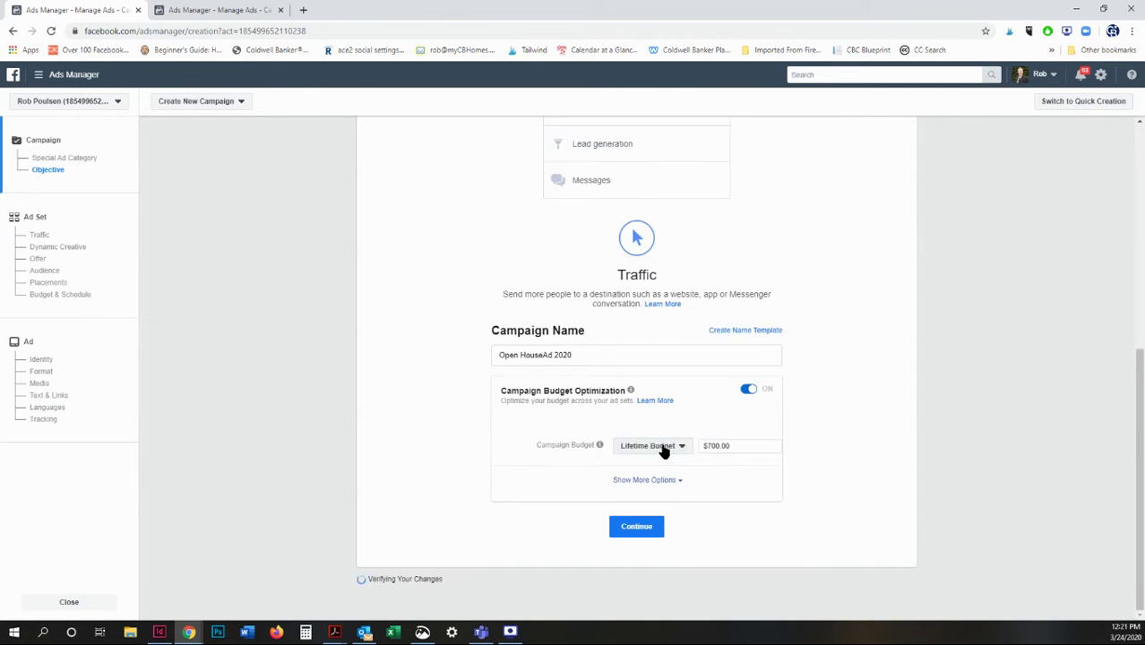
pyautogui.tripleClick(727, 455)
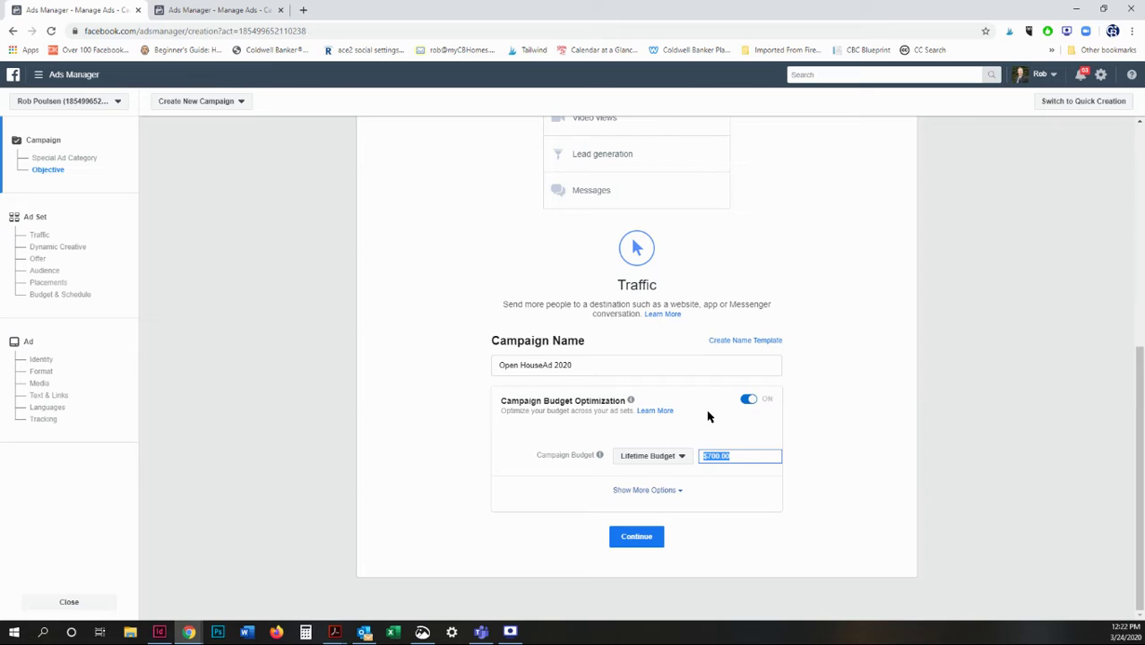
pyautogui.write('20.00')
pyautogui.click(639, 542)
pyautogui.click(632, 537)
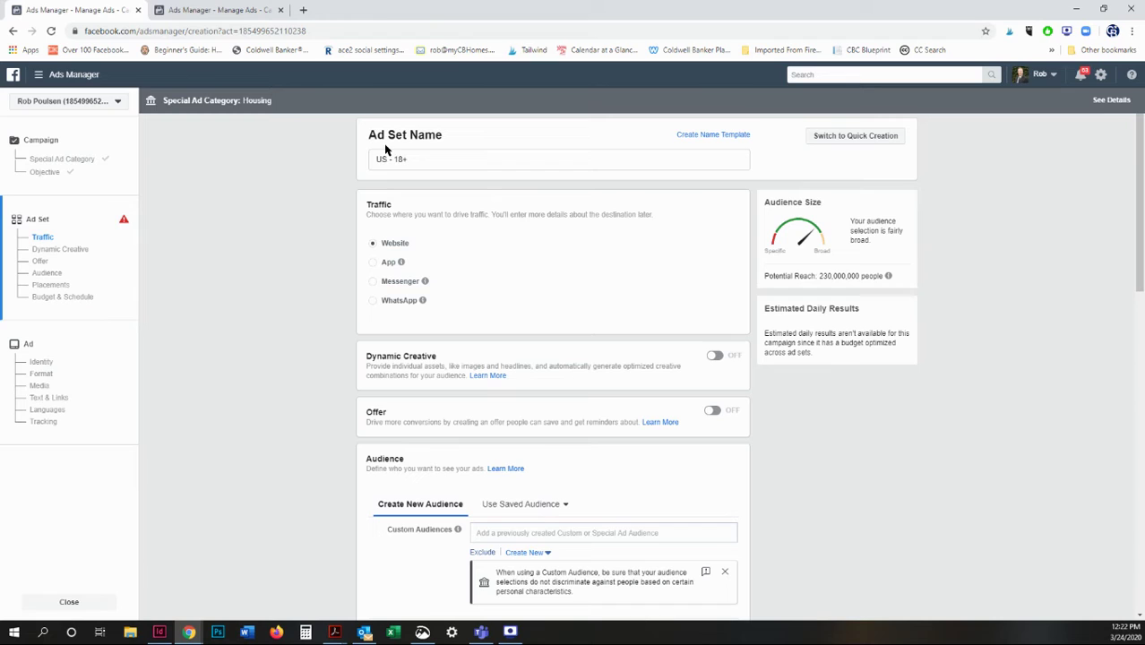
pyautogui.tripleClick(433, 157)
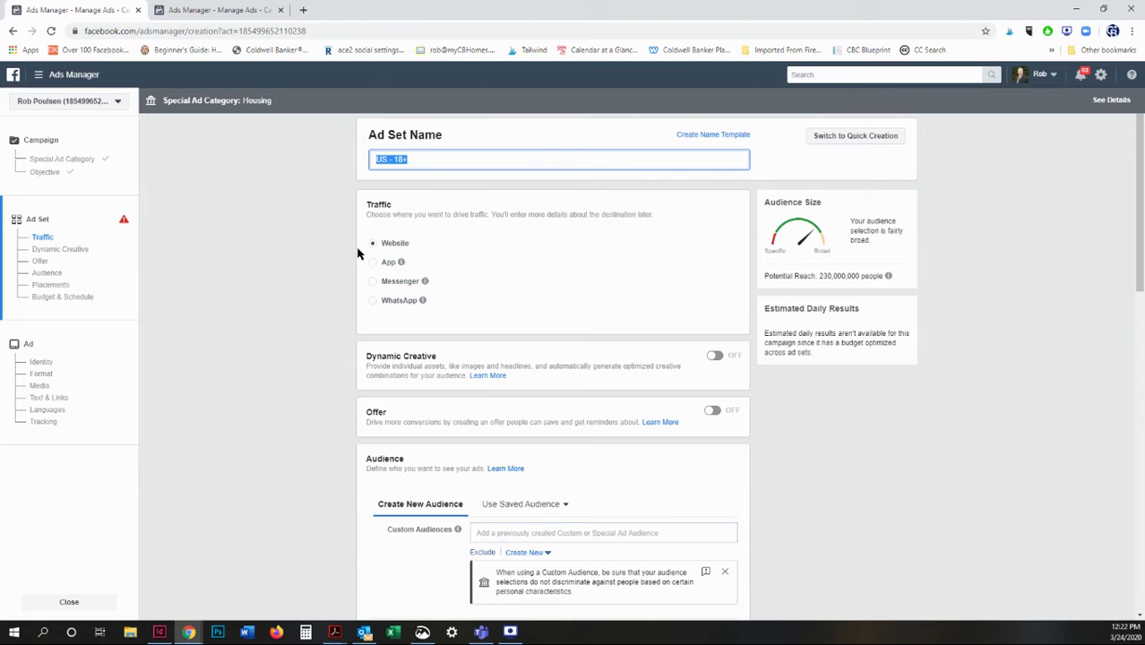
pyautogui.scroll(-2, 341, 258)
pyautogui.scroll(-2, 325, 261)
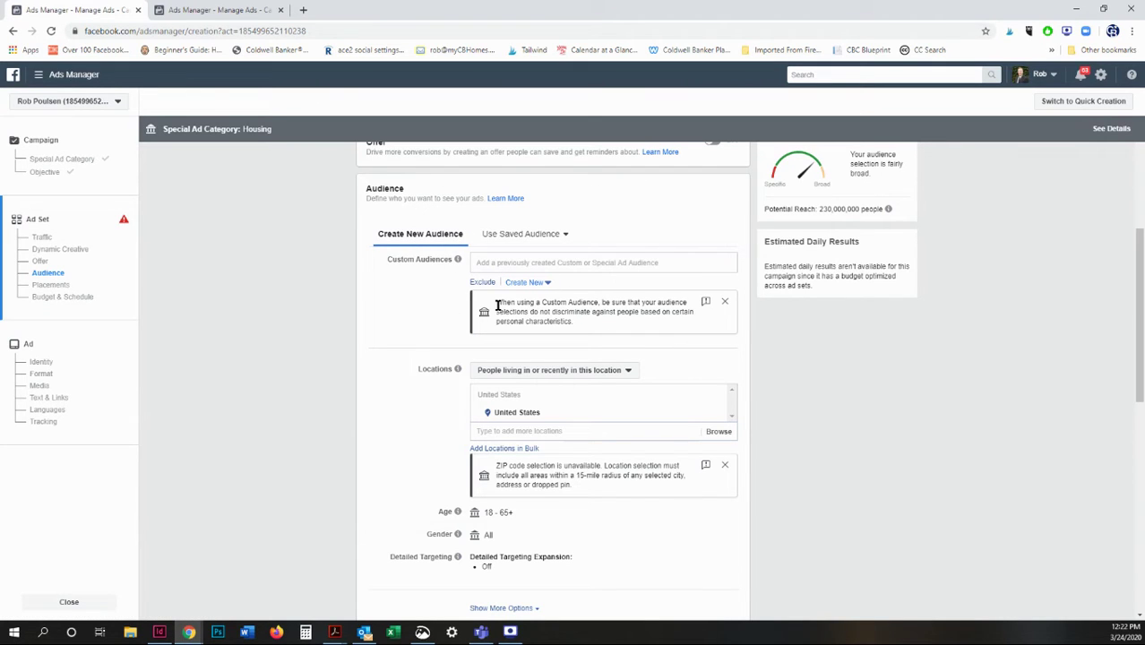
pyautogui.moveTo(495, 303); pyautogui.dragTo(598, 326)
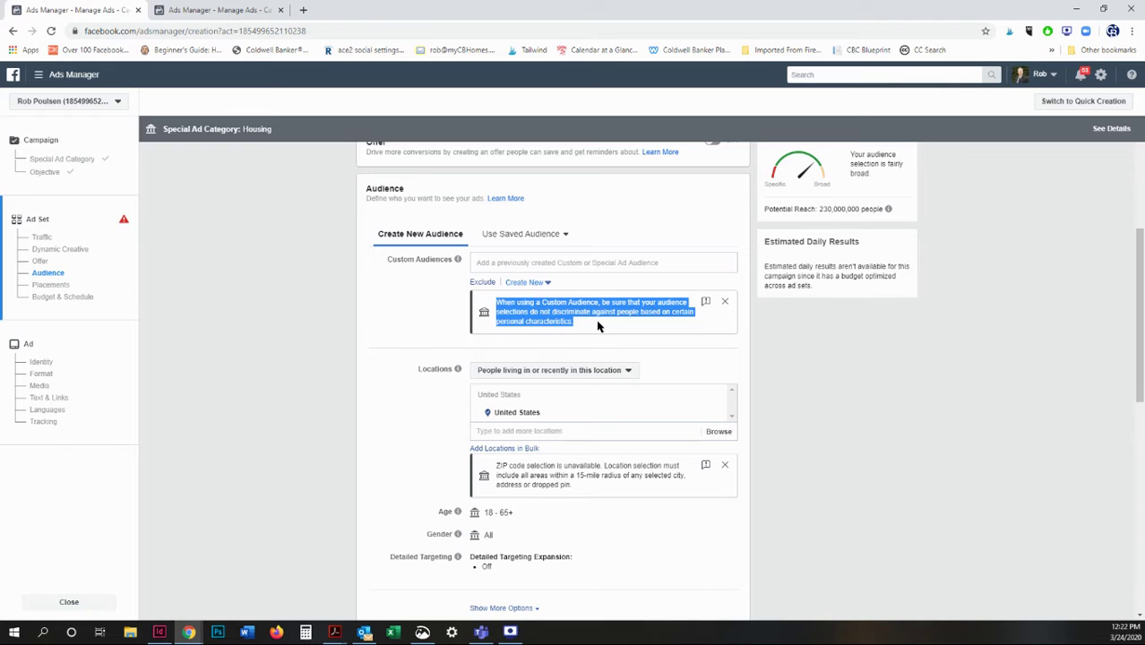
pyautogui.click(399, 323)
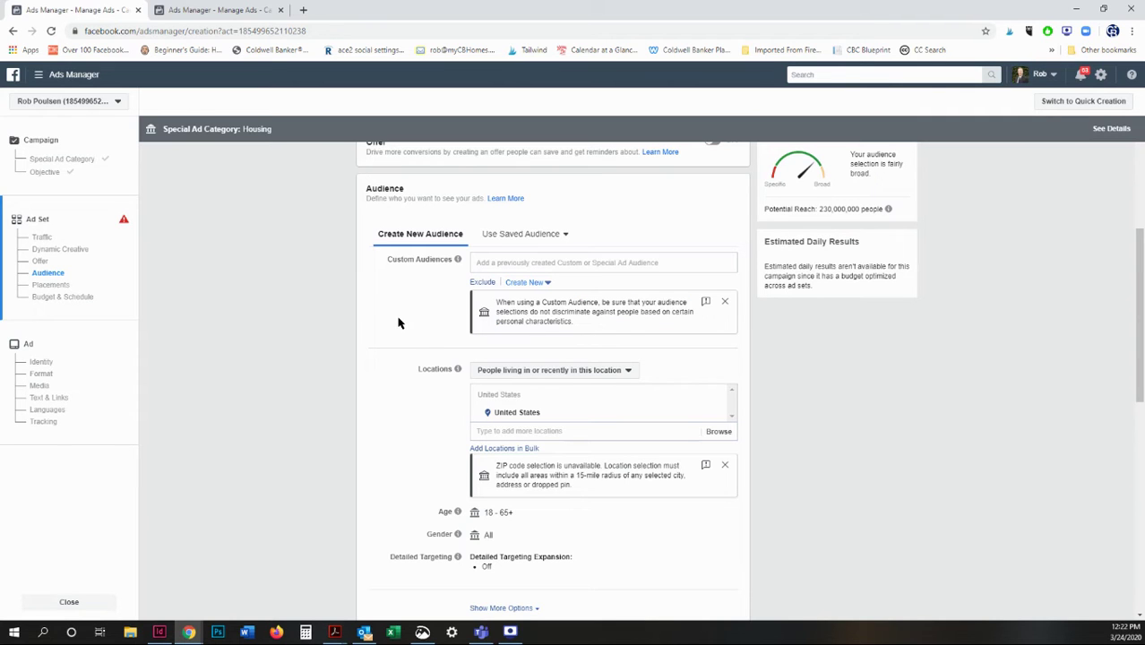
pyautogui.scroll(-3, 400, 323)
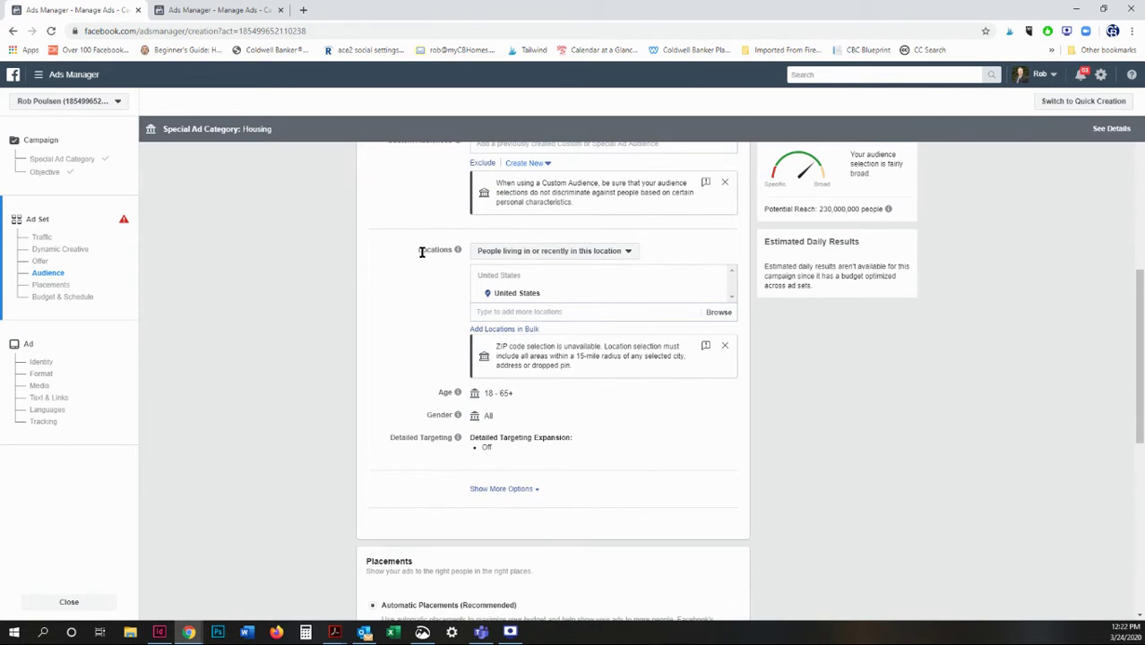
# Add Savannah, Georgia as the location and widen its radius to 50 miles.
pyautogui.click(594, 311)
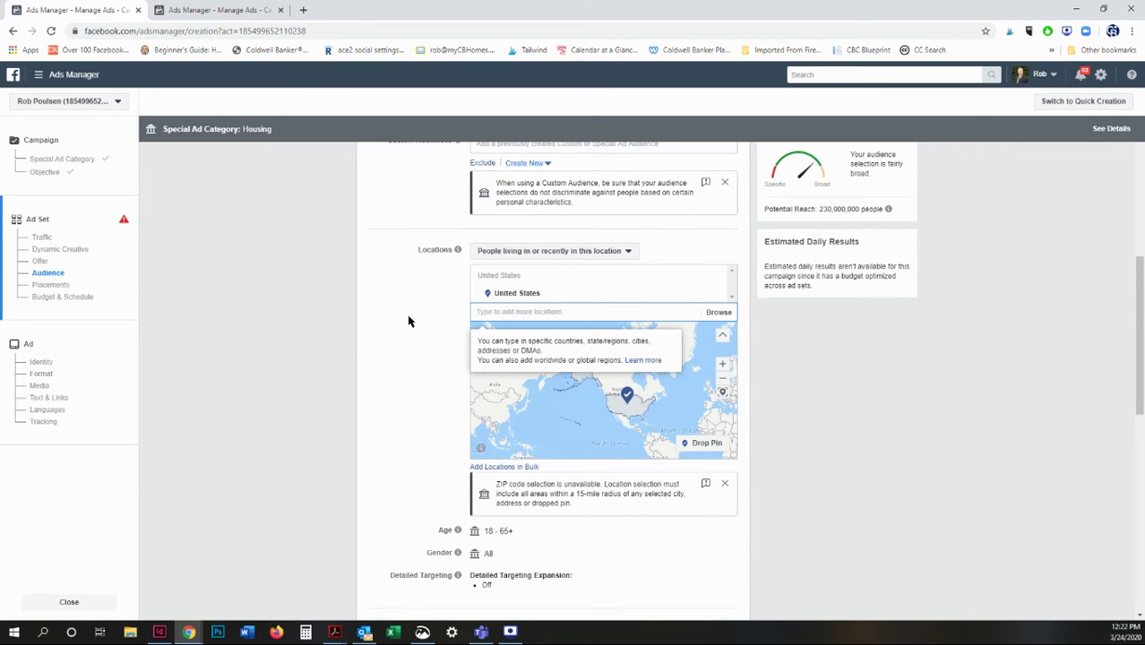
pyautogui.write('Savannah, GA')
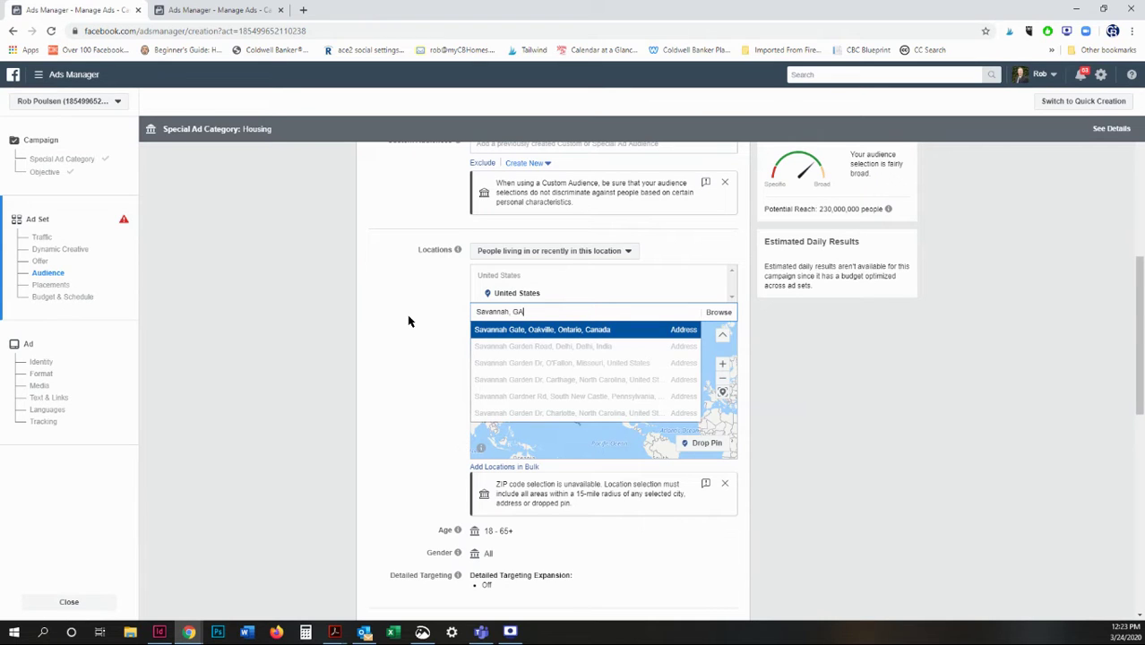
pyautogui.press('BackSpace')
pyautogui.write('eorgia')
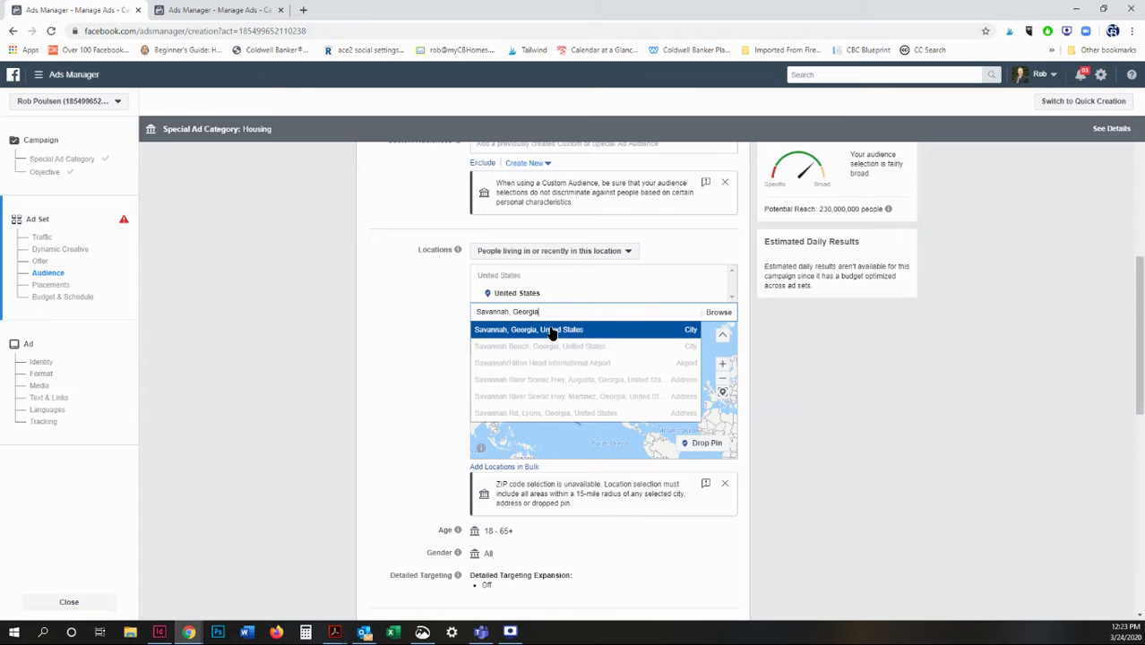
pyautogui.click(553, 331)
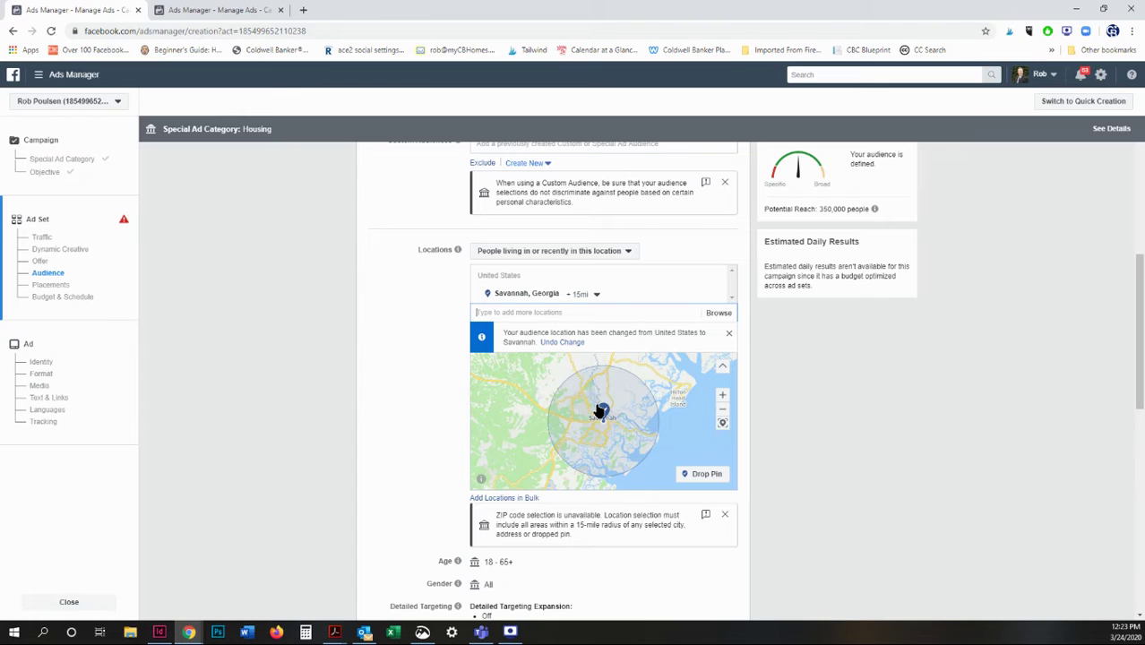
pyautogui.click(595, 294)
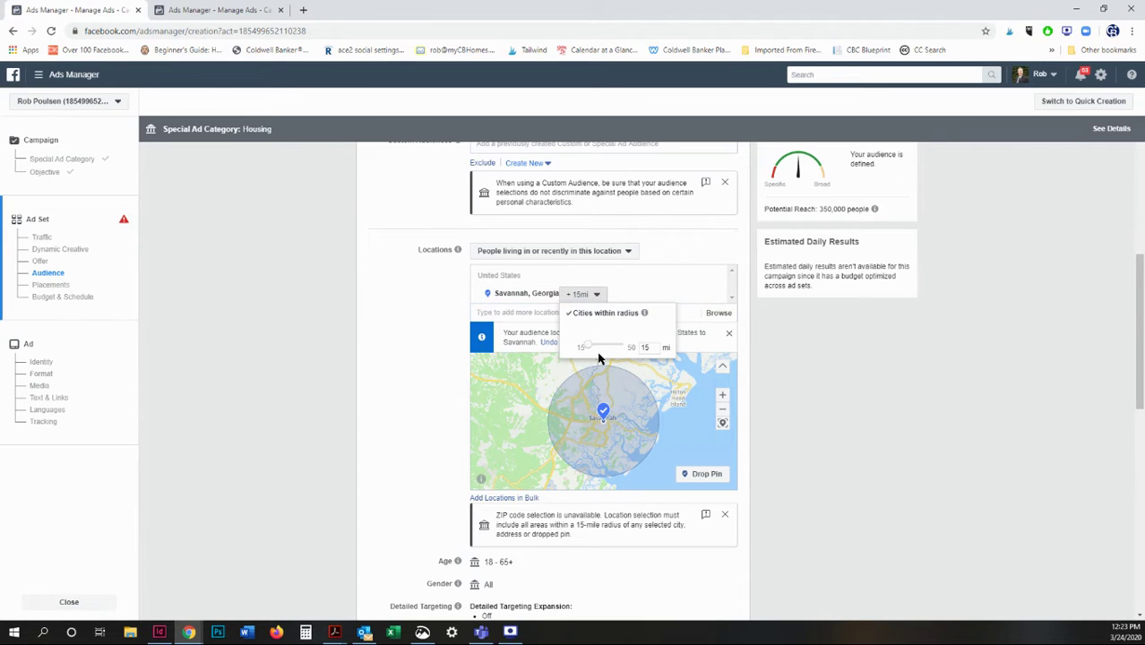
pyautogui.moveTo(591, 350); pyautogui.dragTo(631, 349)
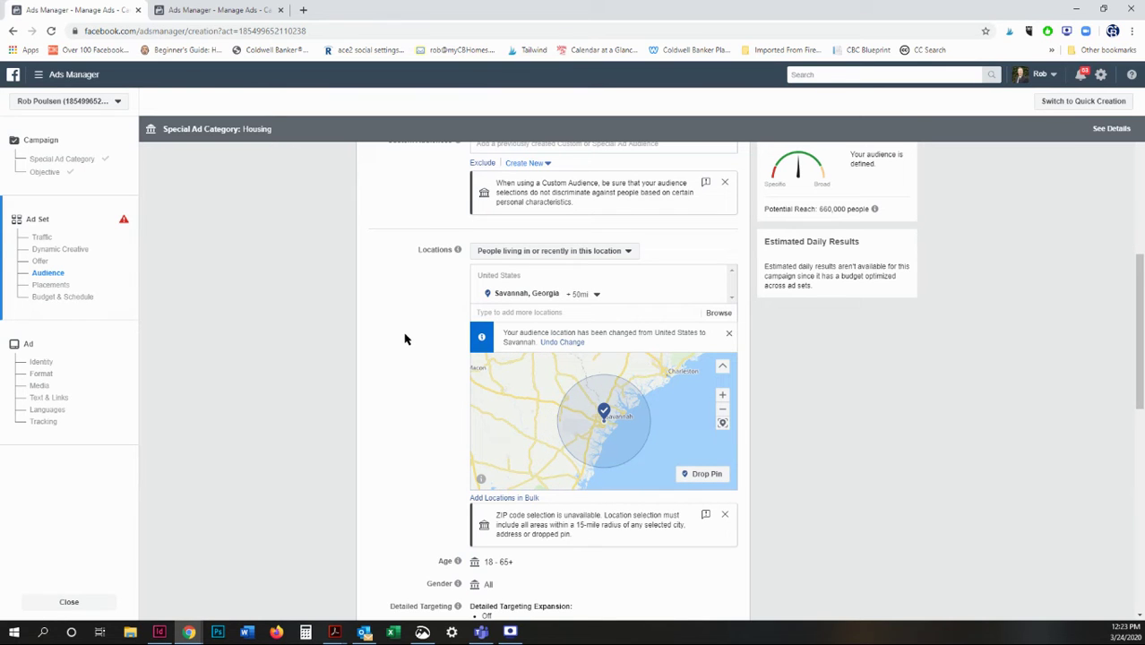
pyautogui.scroll(-3, 404, 339)
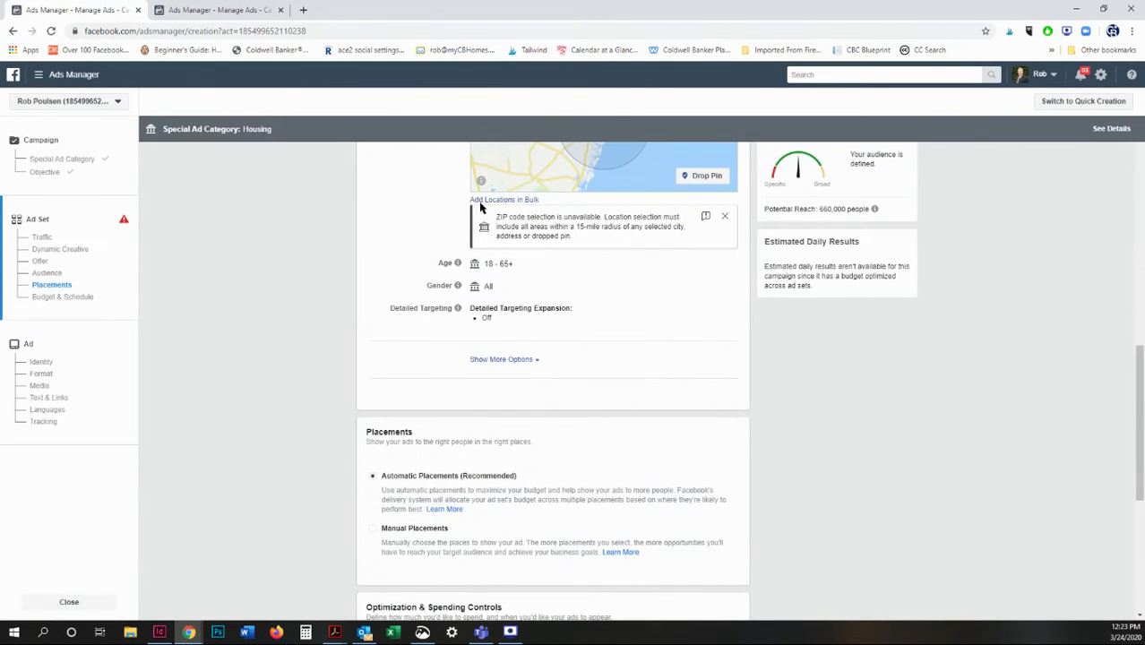
pyautogui.moveTo(495, 217); pyautogui.dragTo(573, 238)
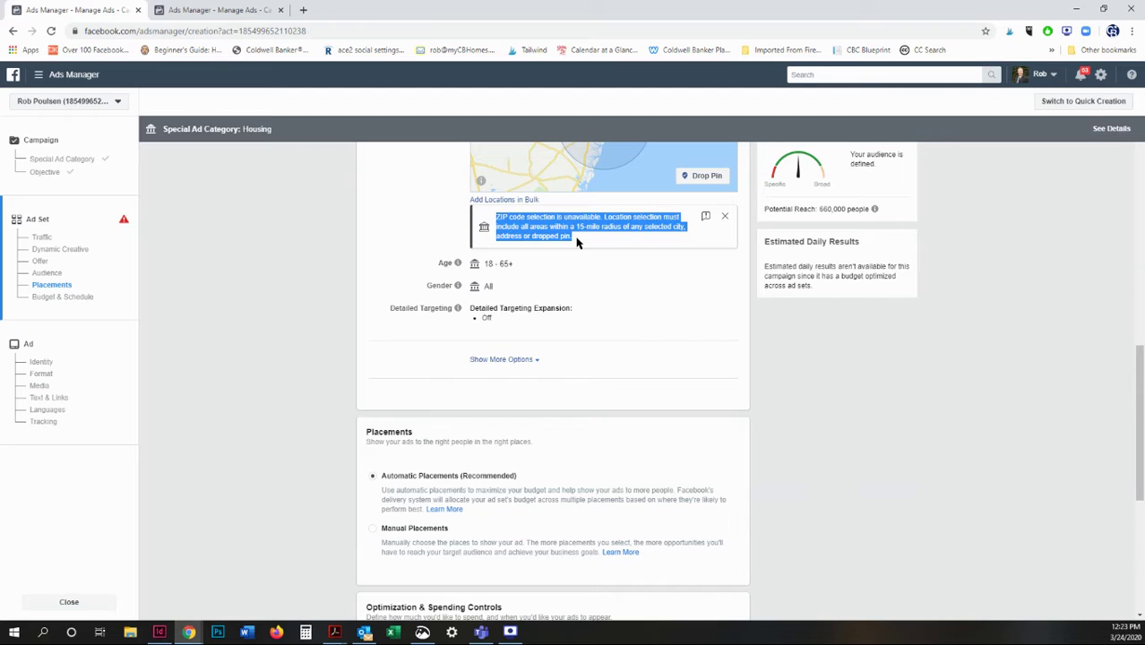
pyautogui.click(420, 225)
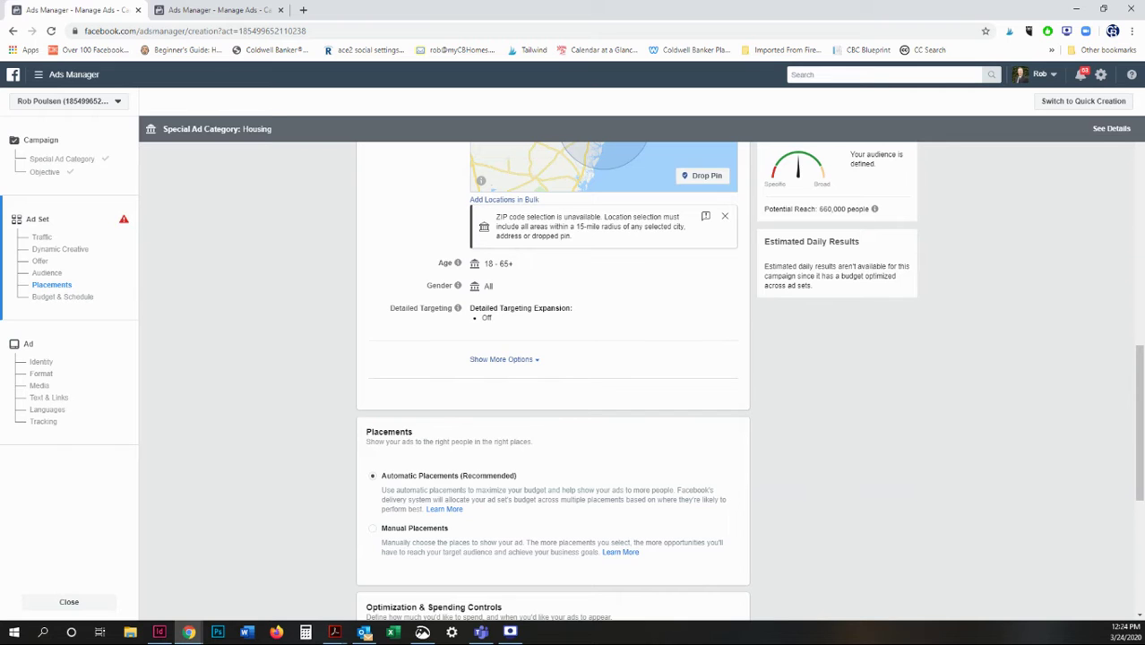
pyautogui.scroll(-1, 252, 361)
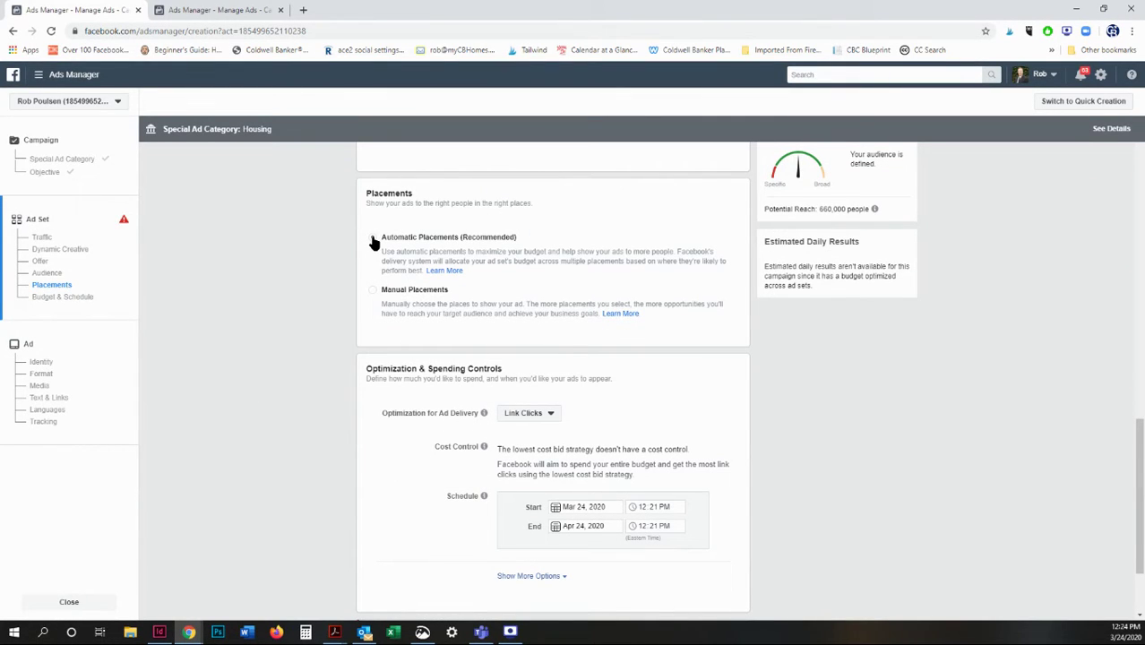
pyautogui.moveTo(475, 253); pyautogui.dragTo(546, 260)
pyautogui.click(284, 267)
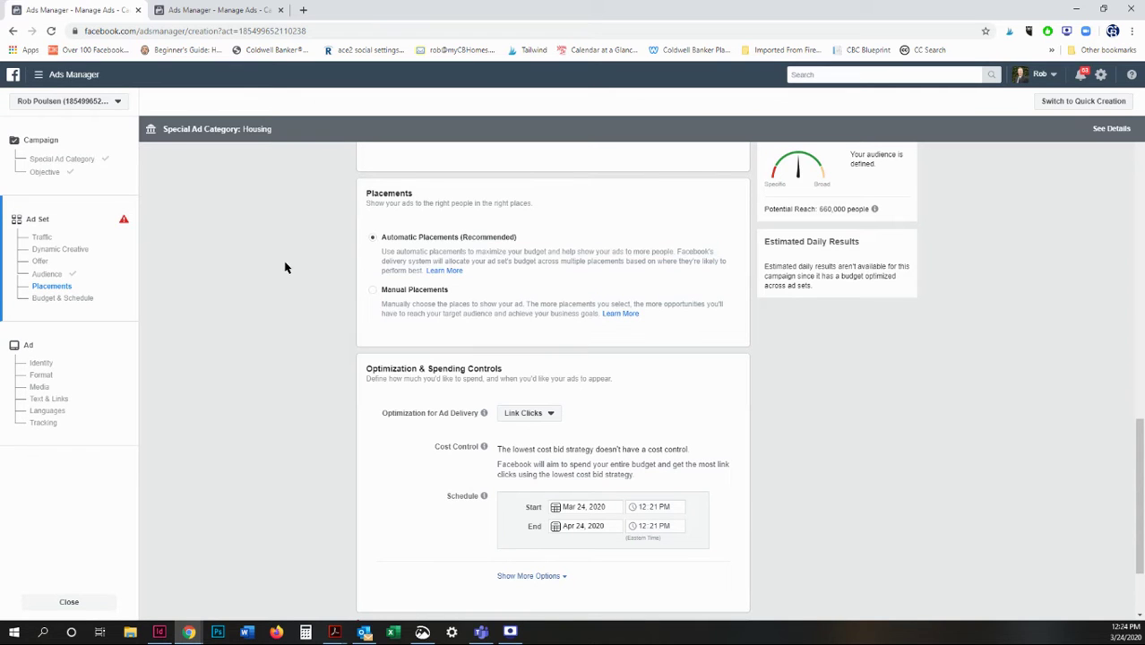
pyautogui.scroll(-3, 284, 267)
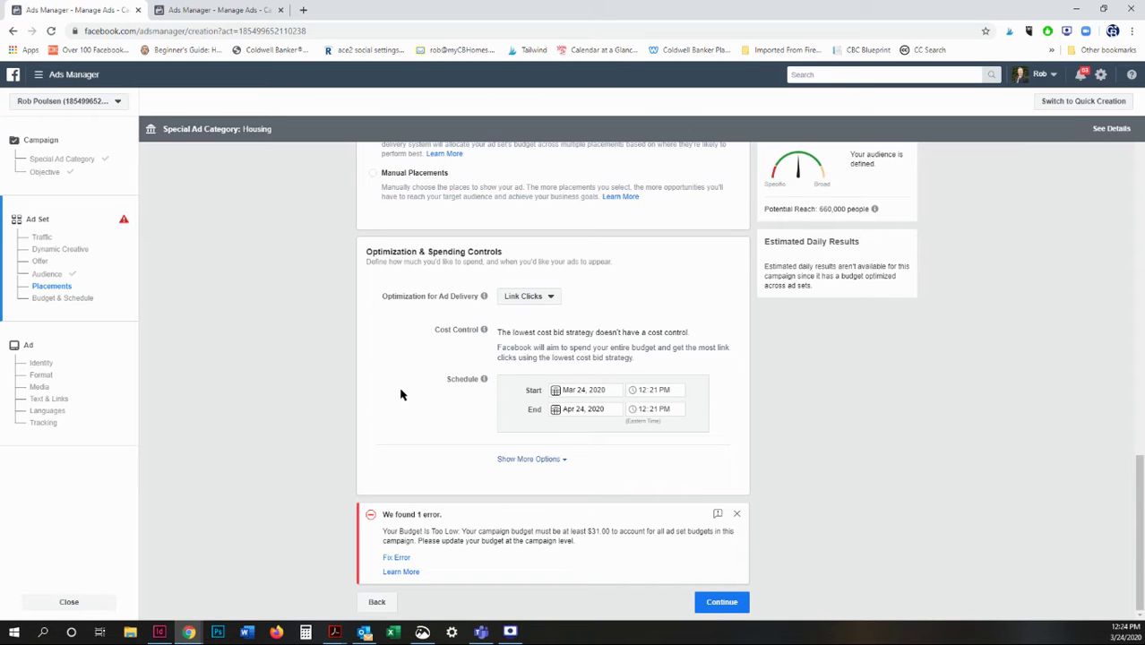
# Set the ad set end date to March 28, 2020 at 1:45 PM.
pyautogui.click(582, 409)
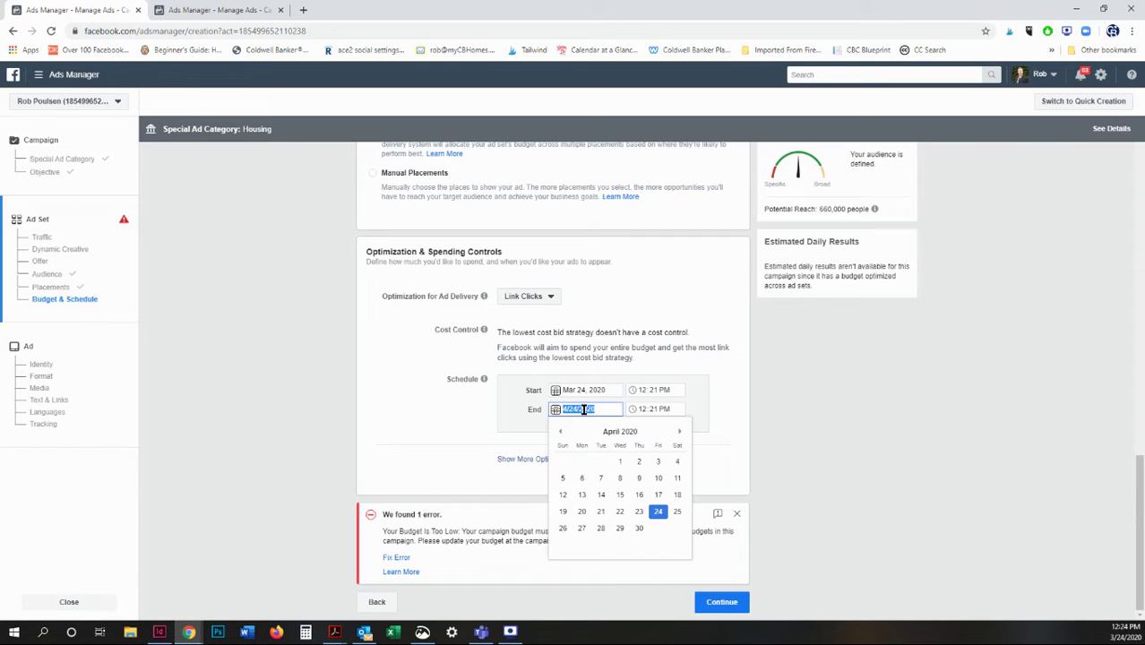
pyautogui.click(561, 431)
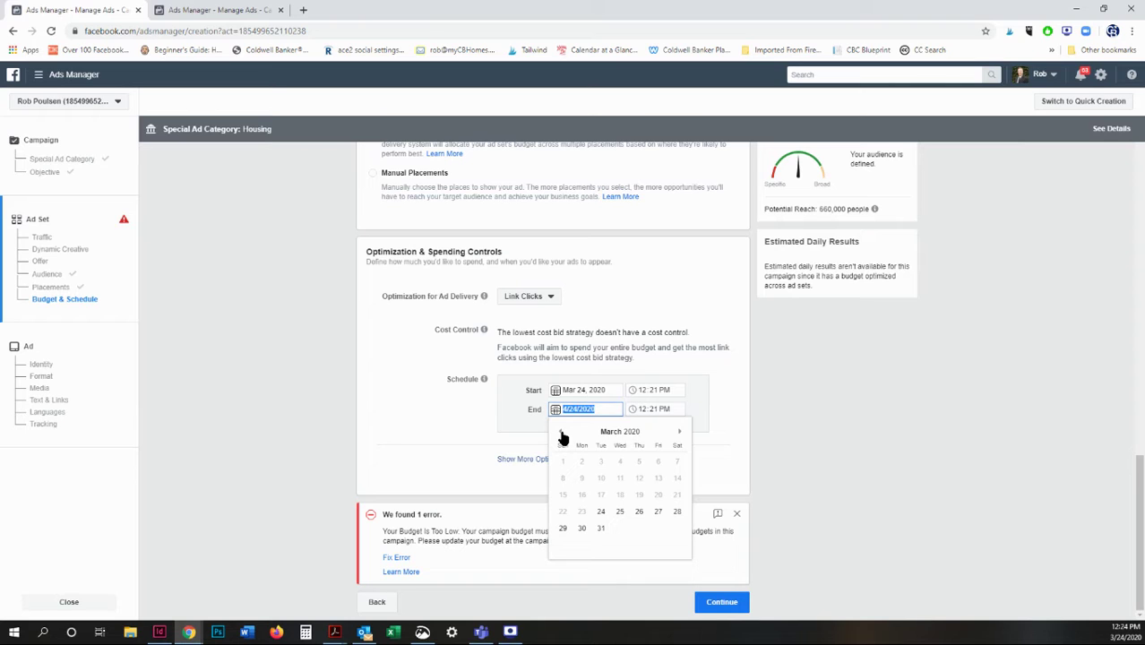
pyautogui.click(676, 511)
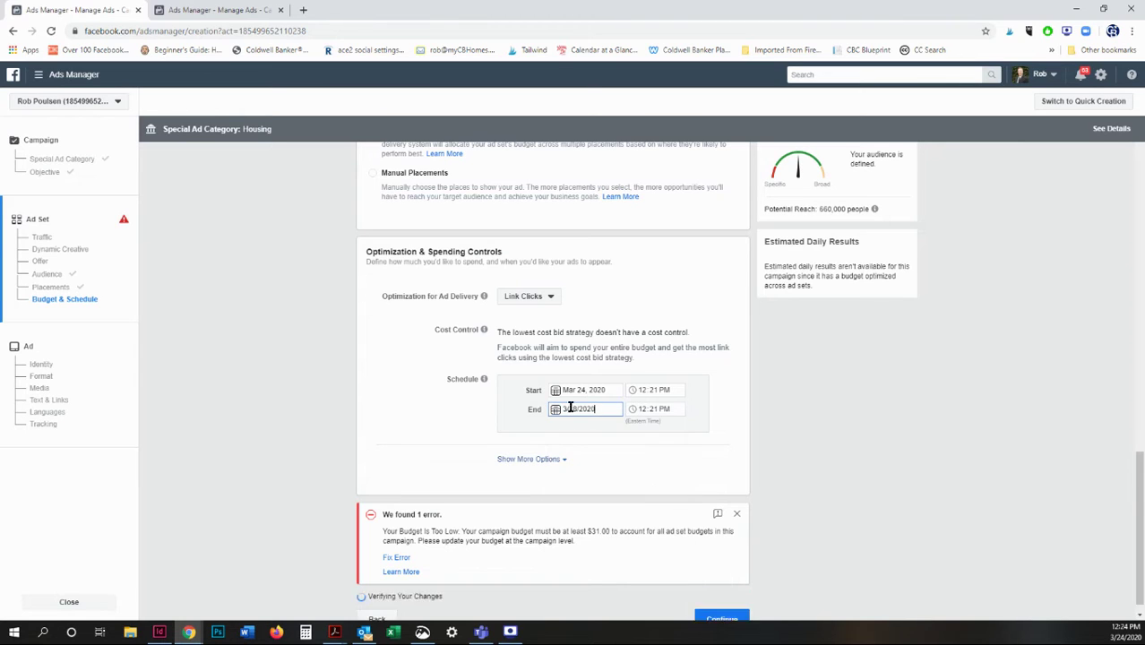
pyautogui.click(643, 490)
pyautogui.click(644, 492)
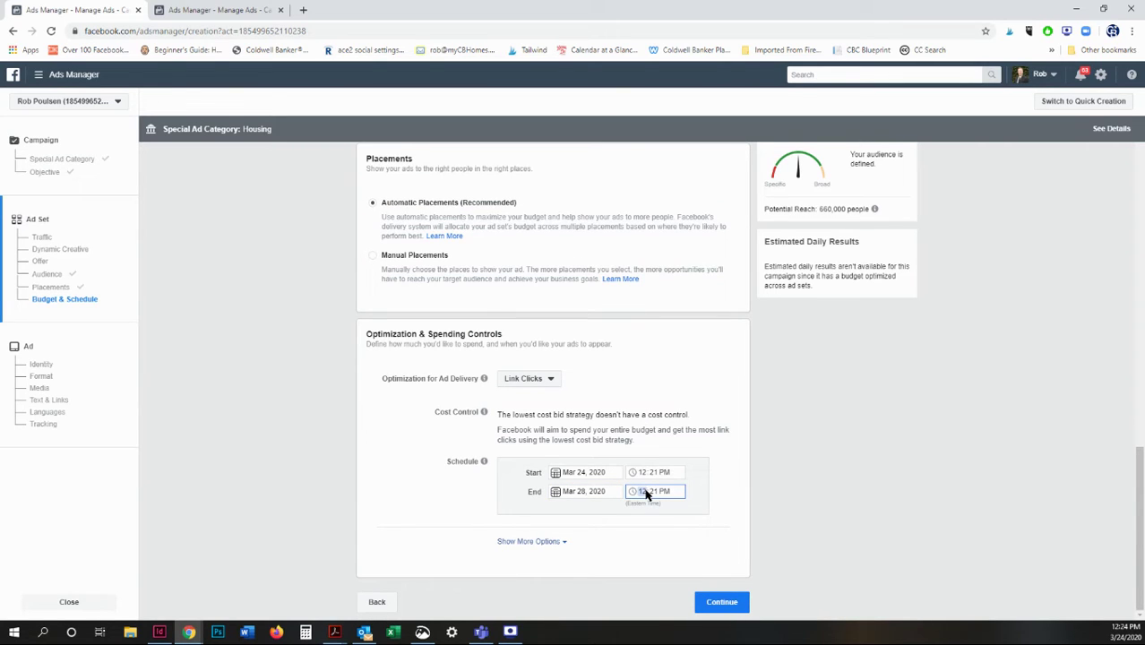
pyautogui.write('1:')
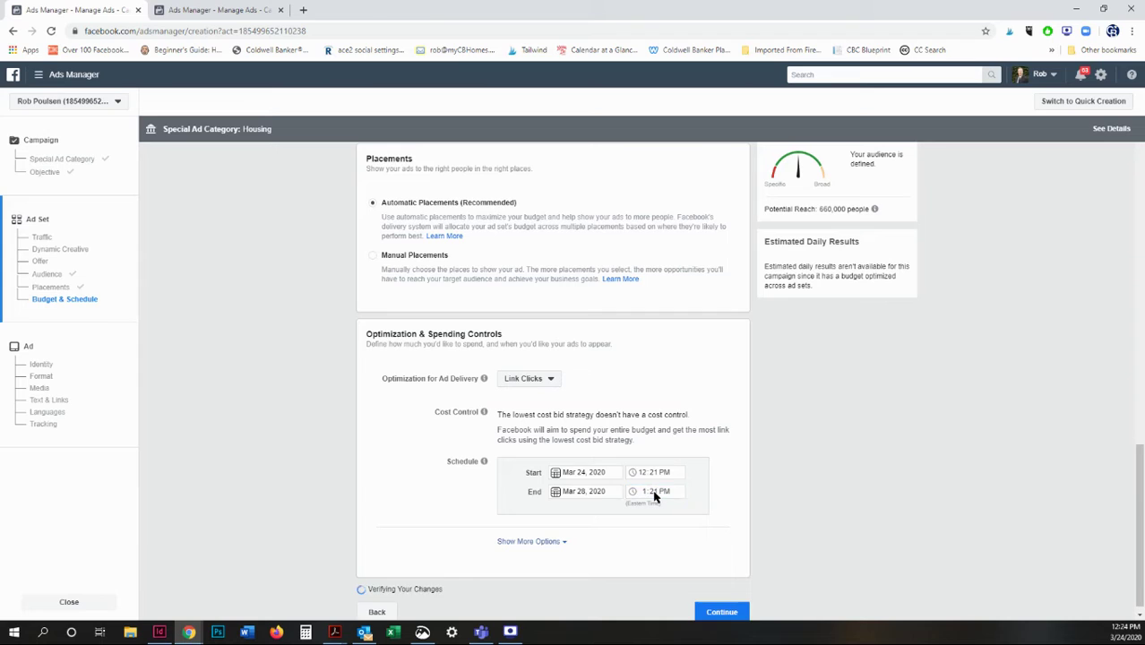
pyautogui.write('45')
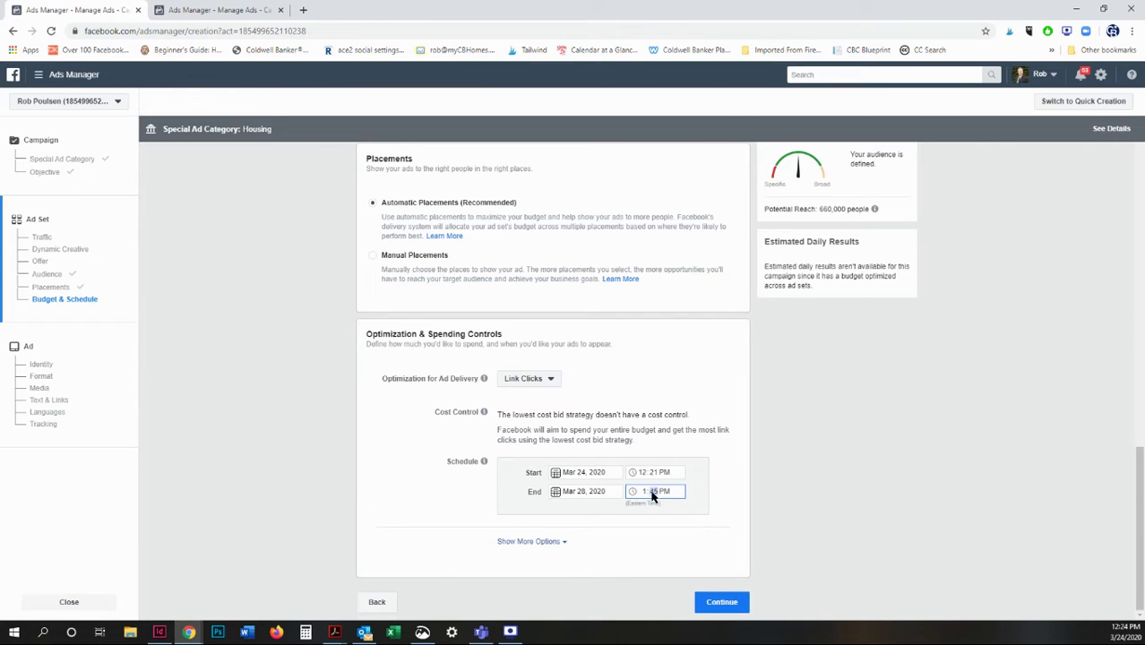
pyautogui.click(424, 494)
# Under Show More Options, change When You Get Charged to Link Click (CPC).
pyautogui.click(548, 542)
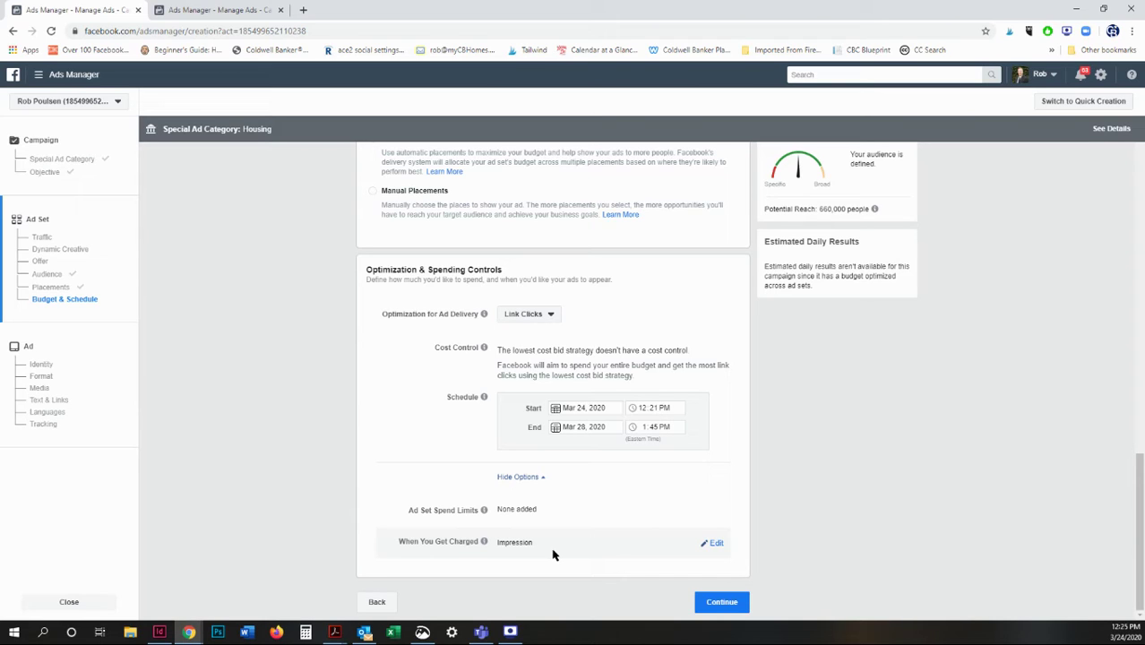
pyautogui.click(714, 543)
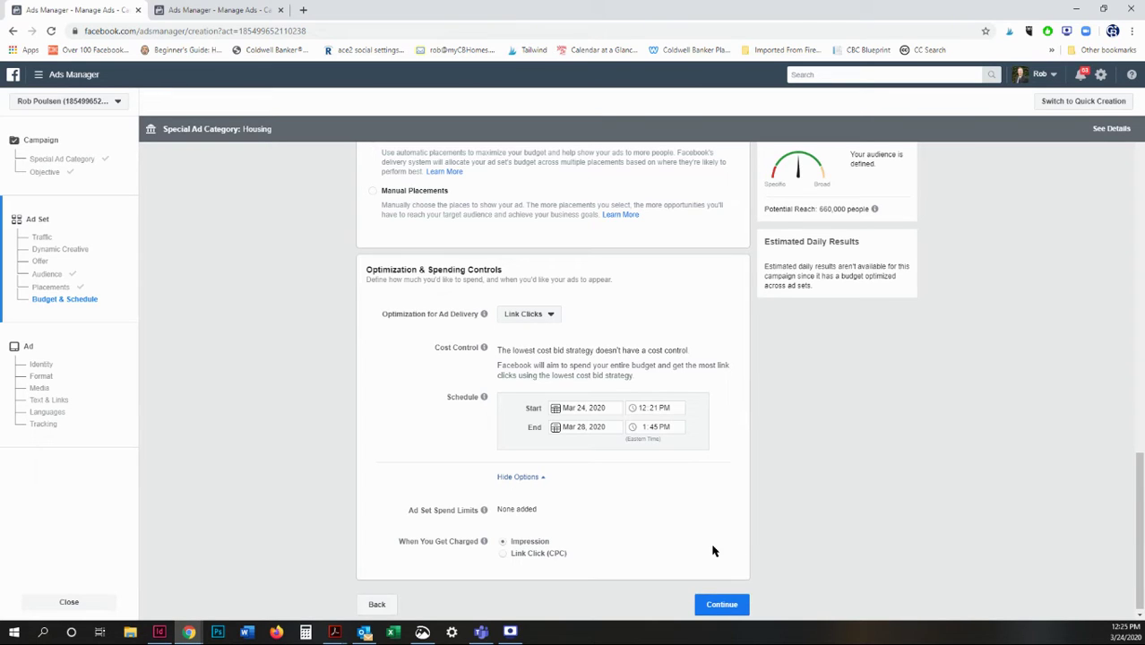
pyautogui.click(504, 553)
# Move to the ad level and name the ad 'Open House Example 2020'.
pyautogui.click(726, 607)
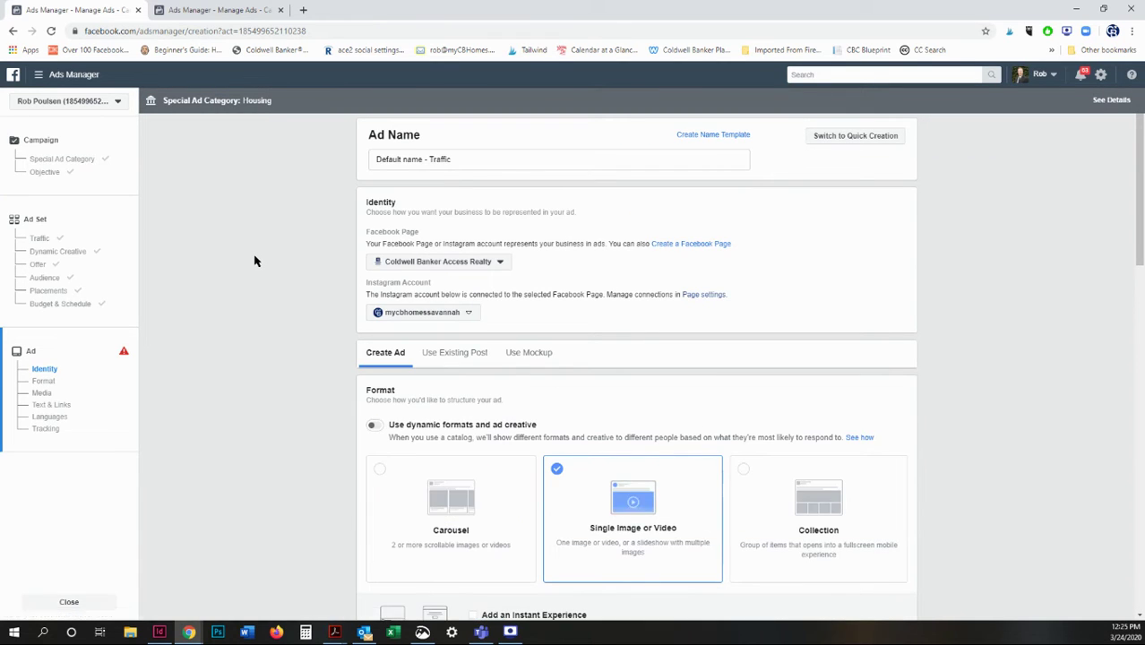
pyautogui.click(476, 159)
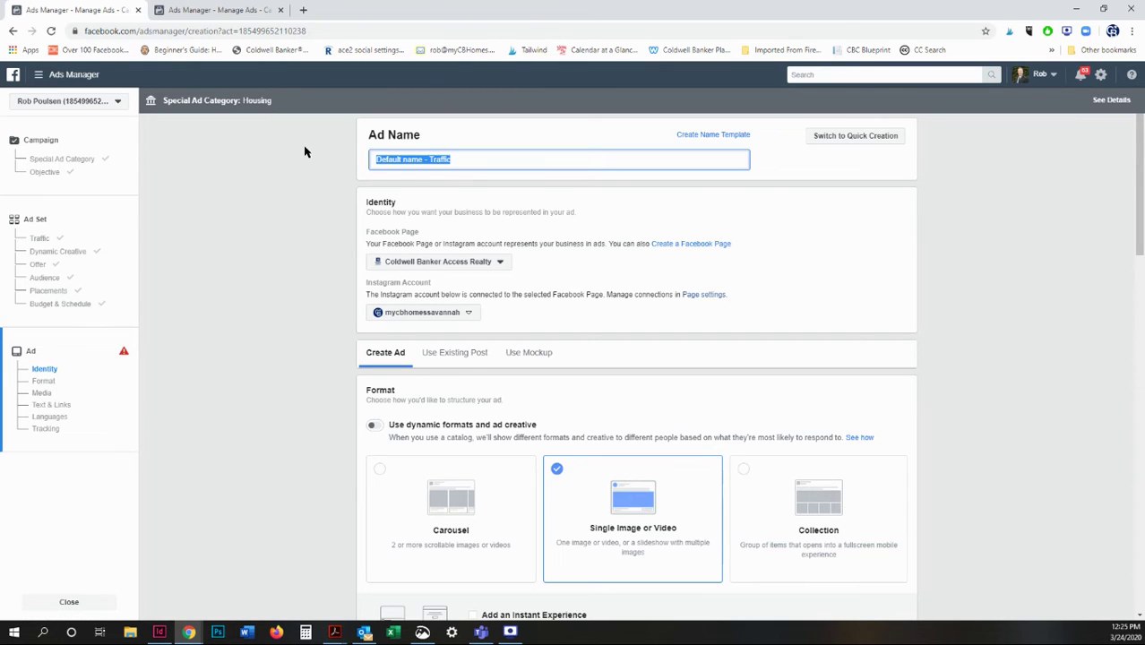
pyautogui.write('Open House Example 2020')
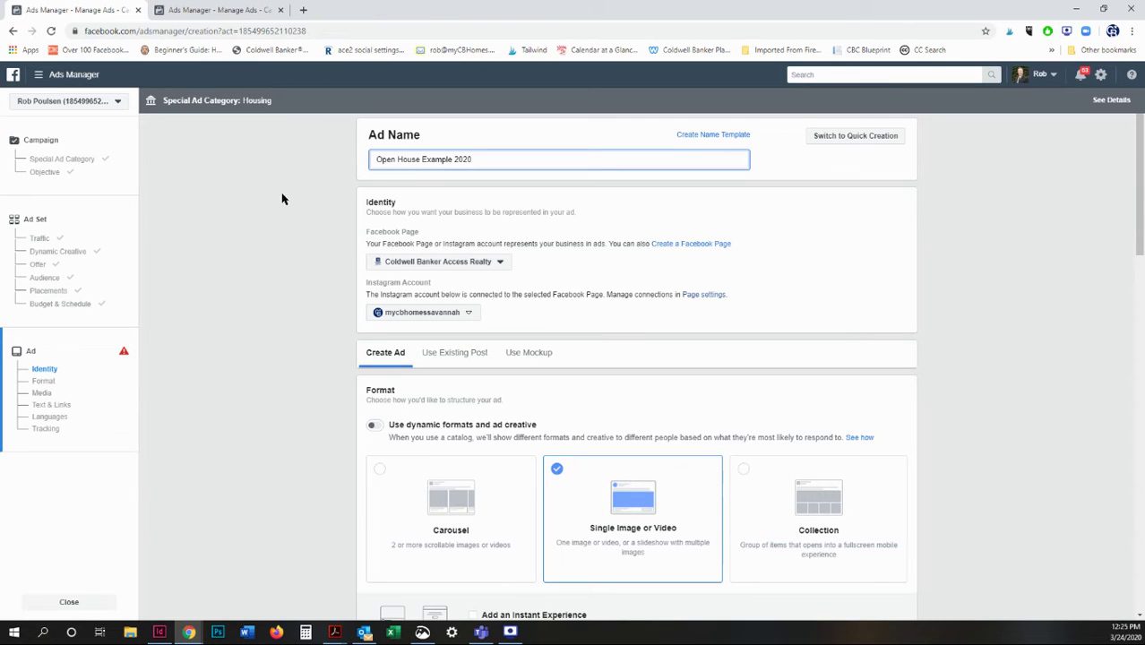
pyautogui.click(280, 262)
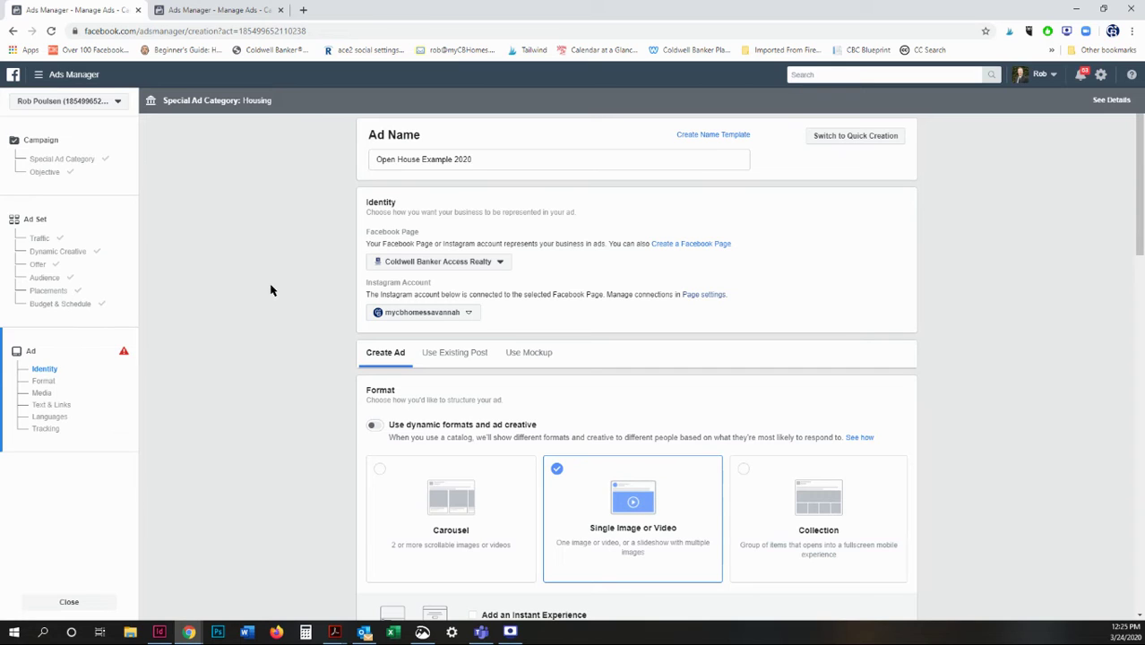
# Keep Coldwell Banker Access Realty as the Page and the linked Instagram account.
pyautogui.click(499, 263)
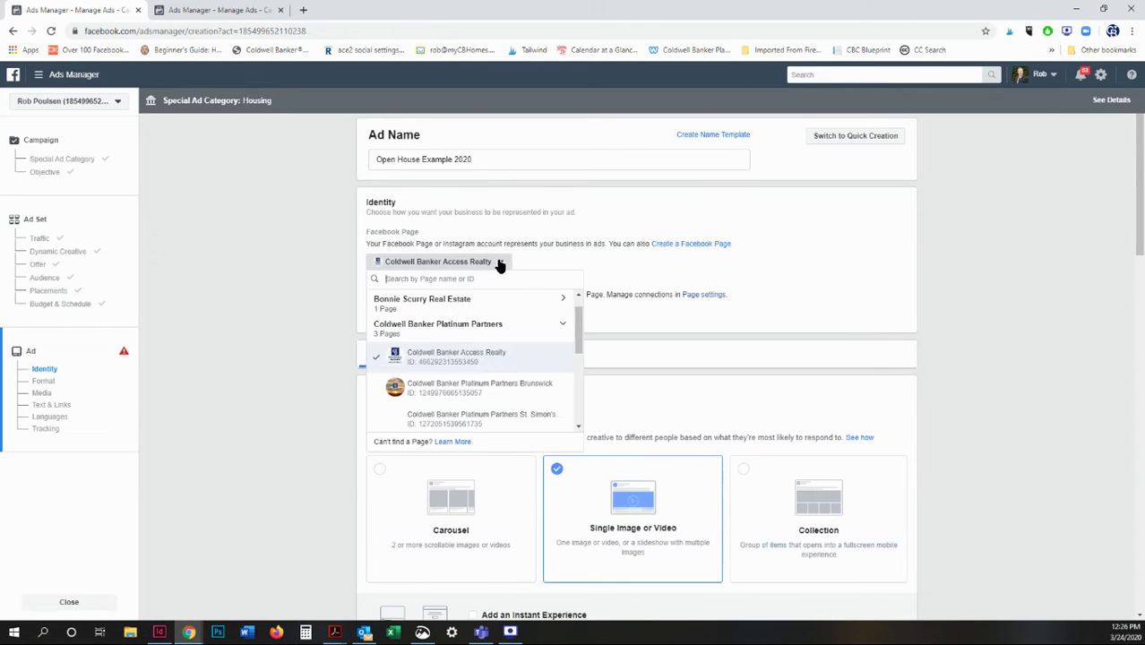
pyautogui.click(503, 361)
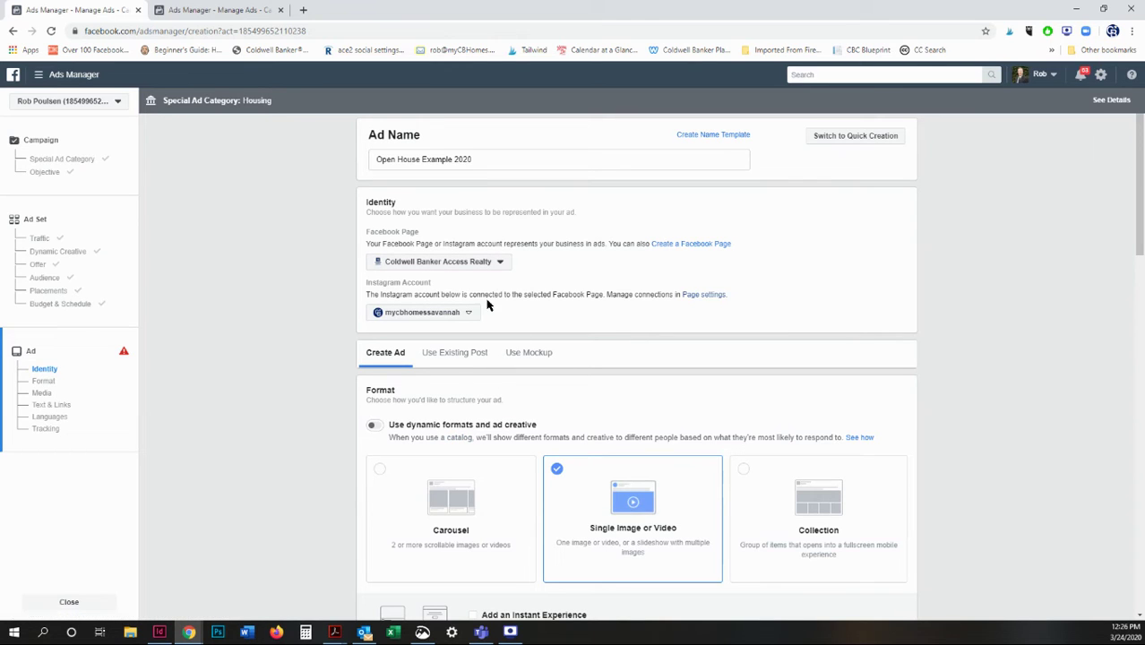
pyautogui.click(433, 314)
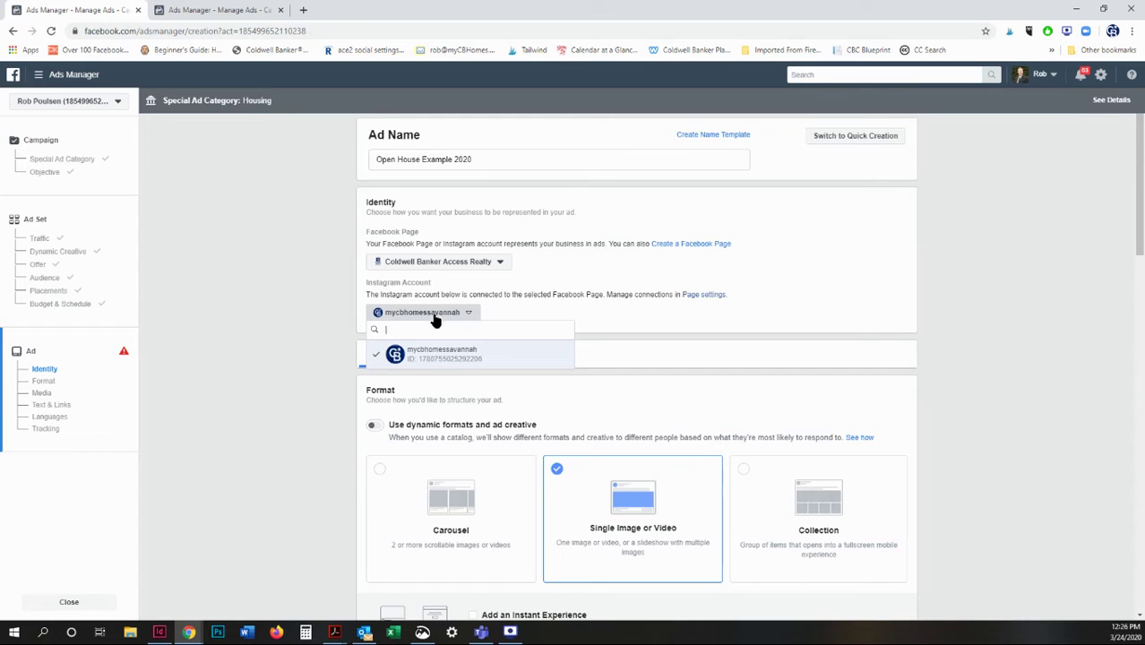
pyautogui.click(452, 355)
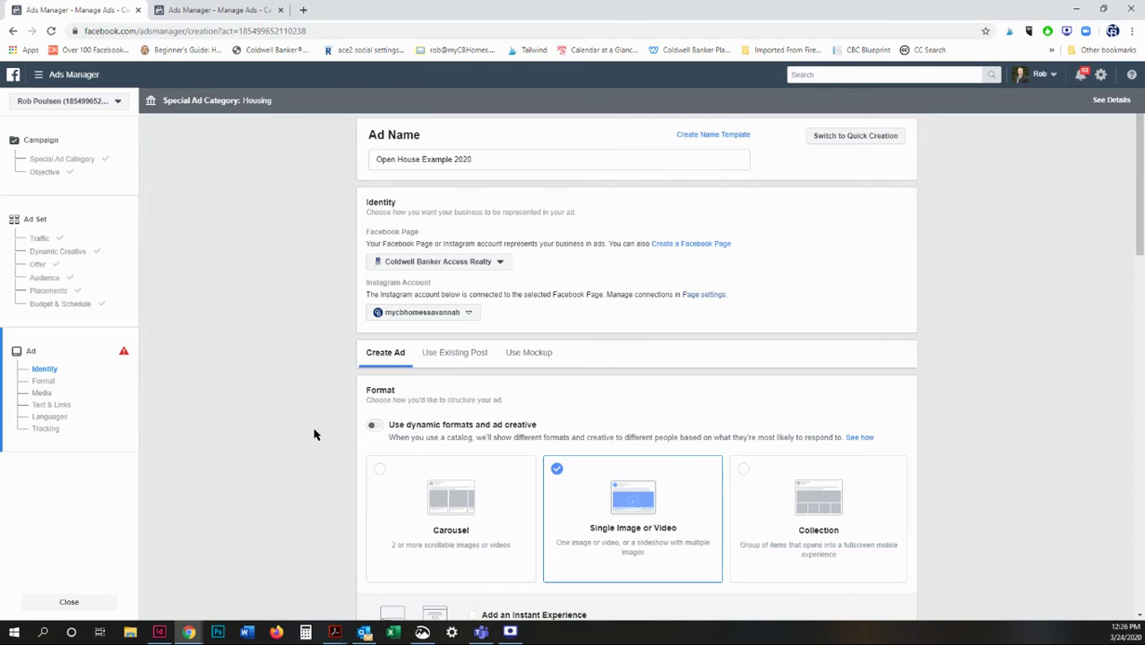
pyautogui.scroll(-3, 273, 391)
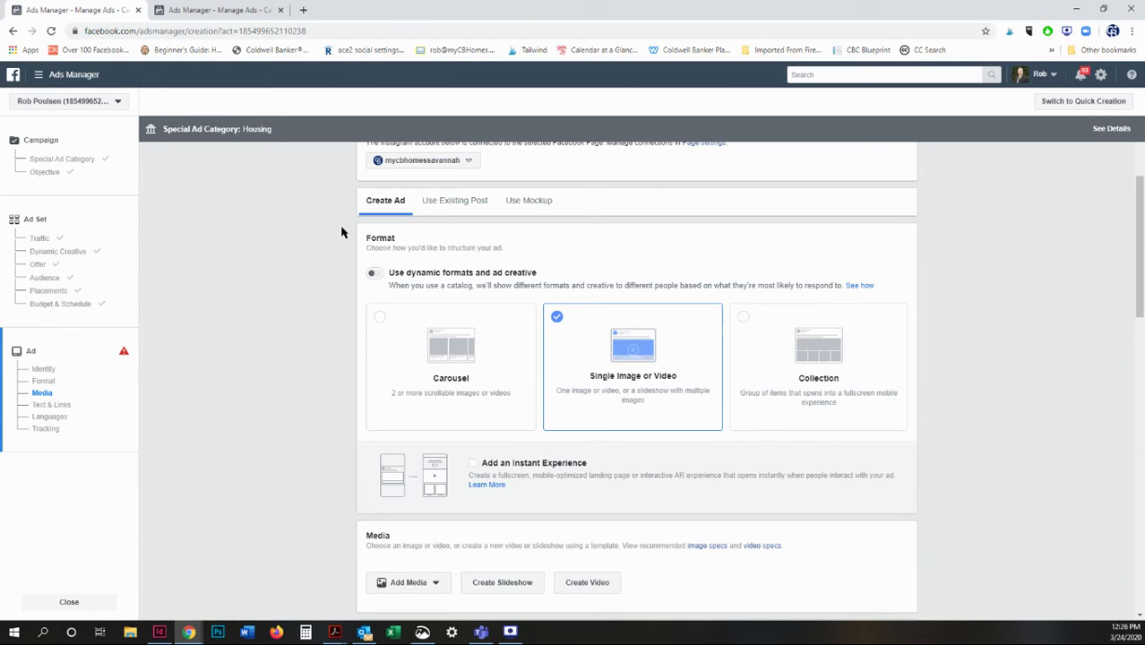
pyautogui.click(466, 201)
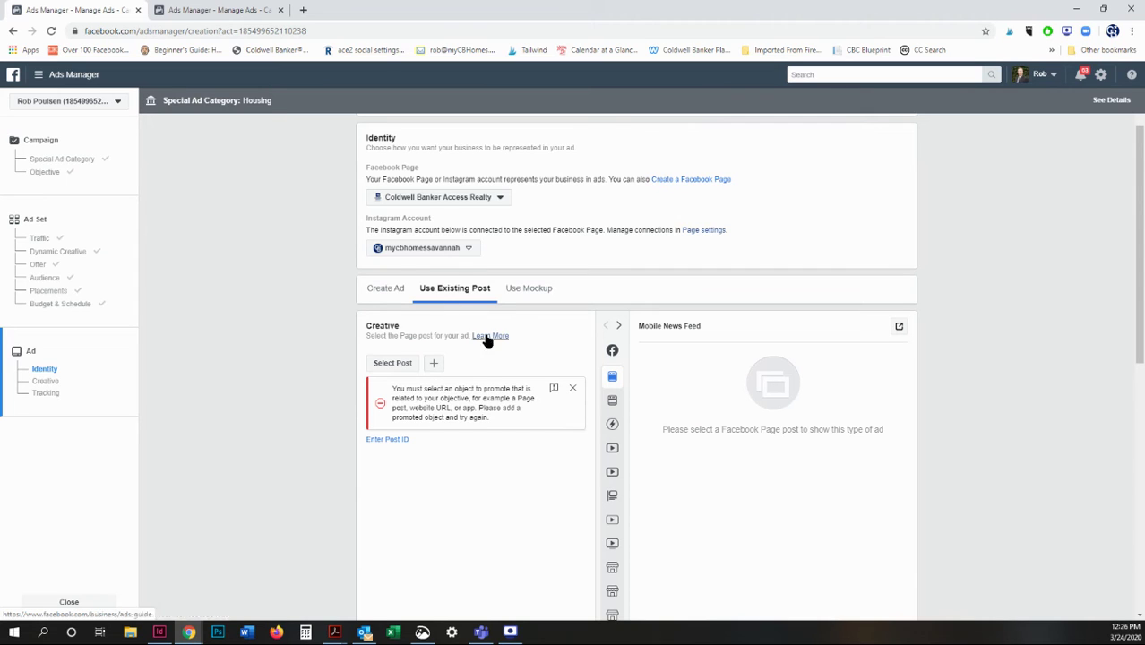
pyautogui.click(385, 288)
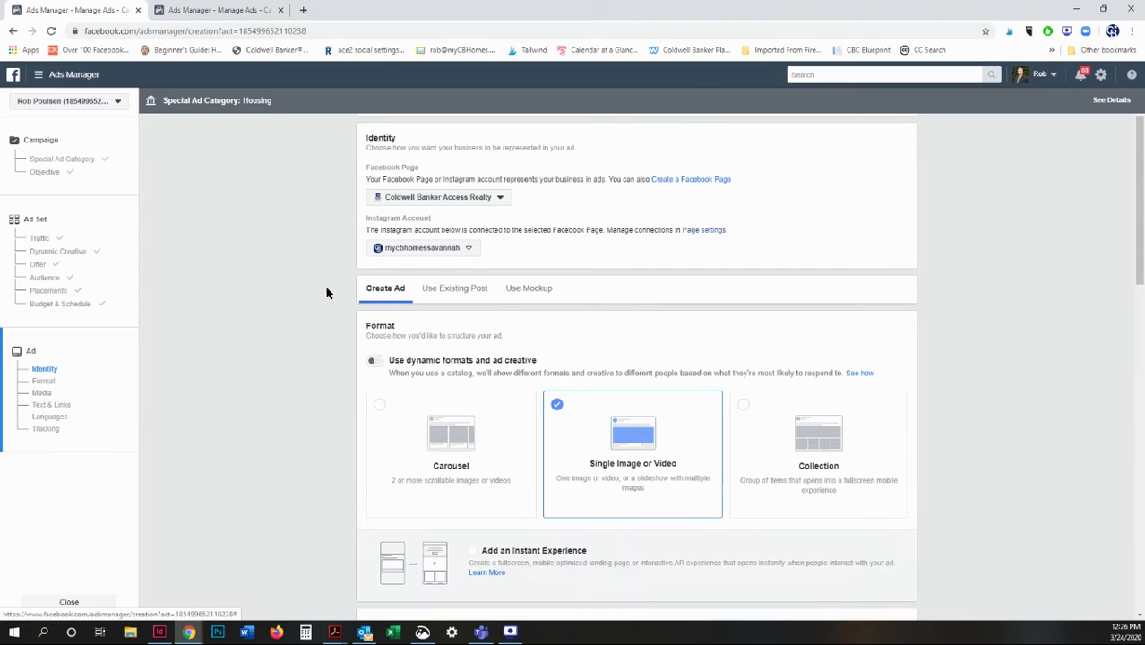
pyautogui.scroll(-2, 327, 293)
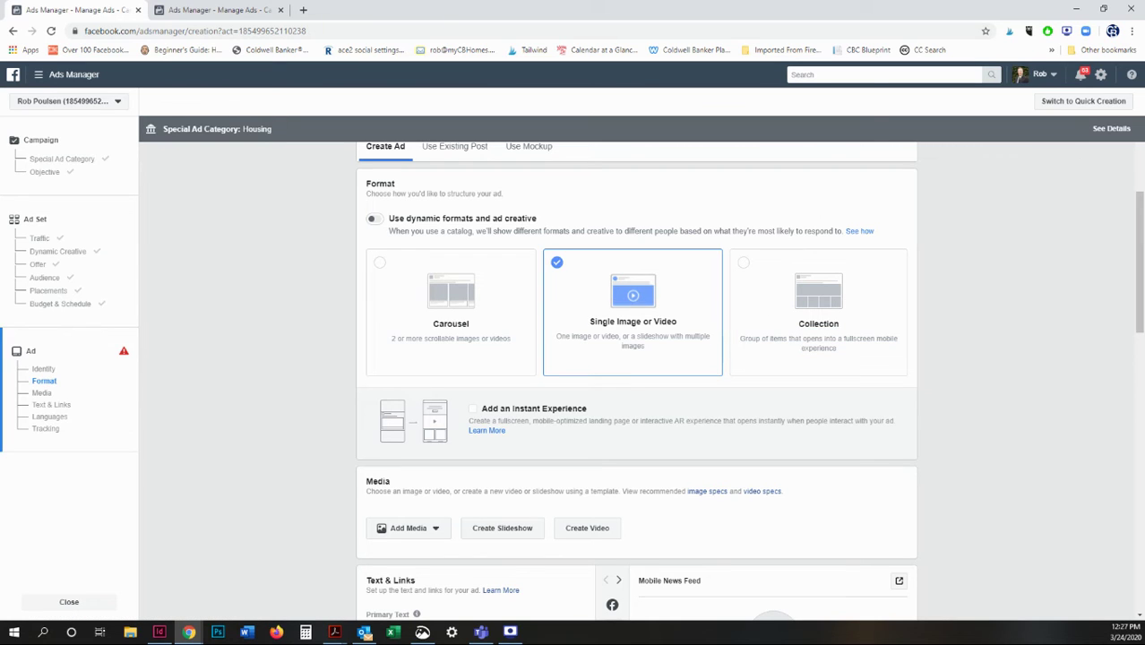
pyautogui.scroll(-3, 330, 366)
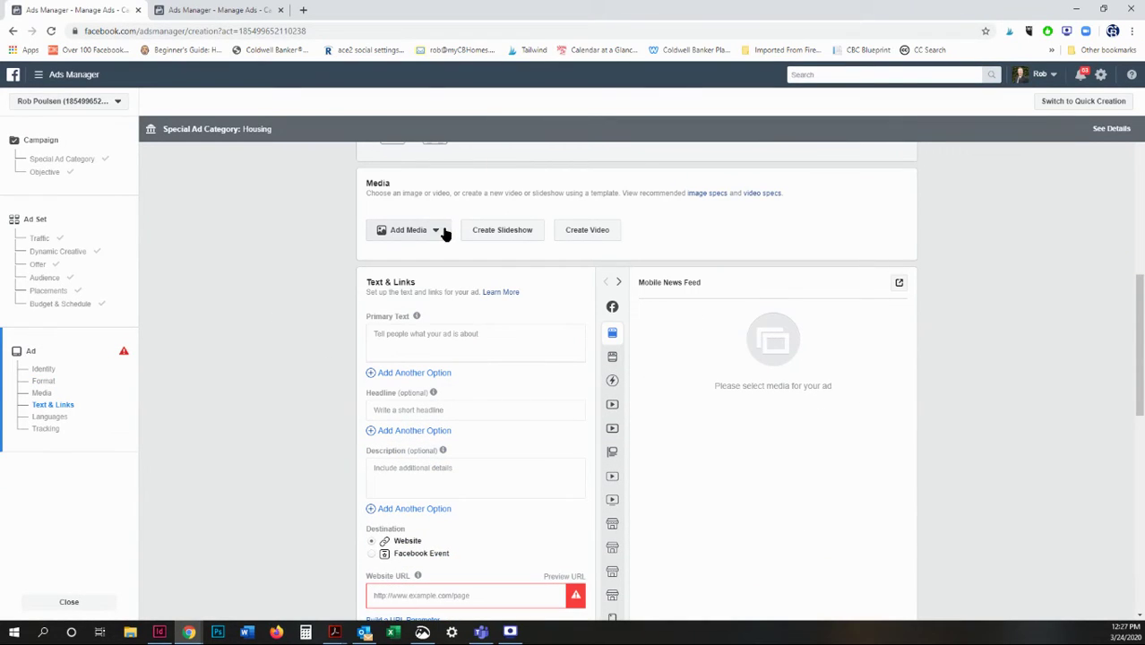
pyautogui.click(437, 231)
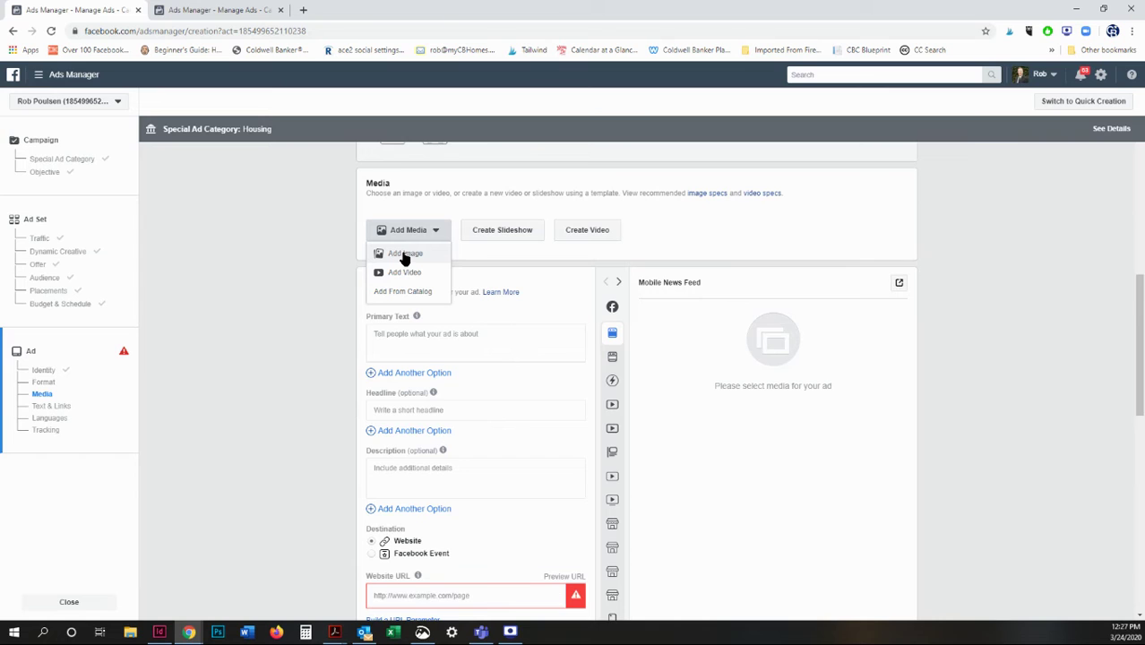
pyautogui.click(404, 255)
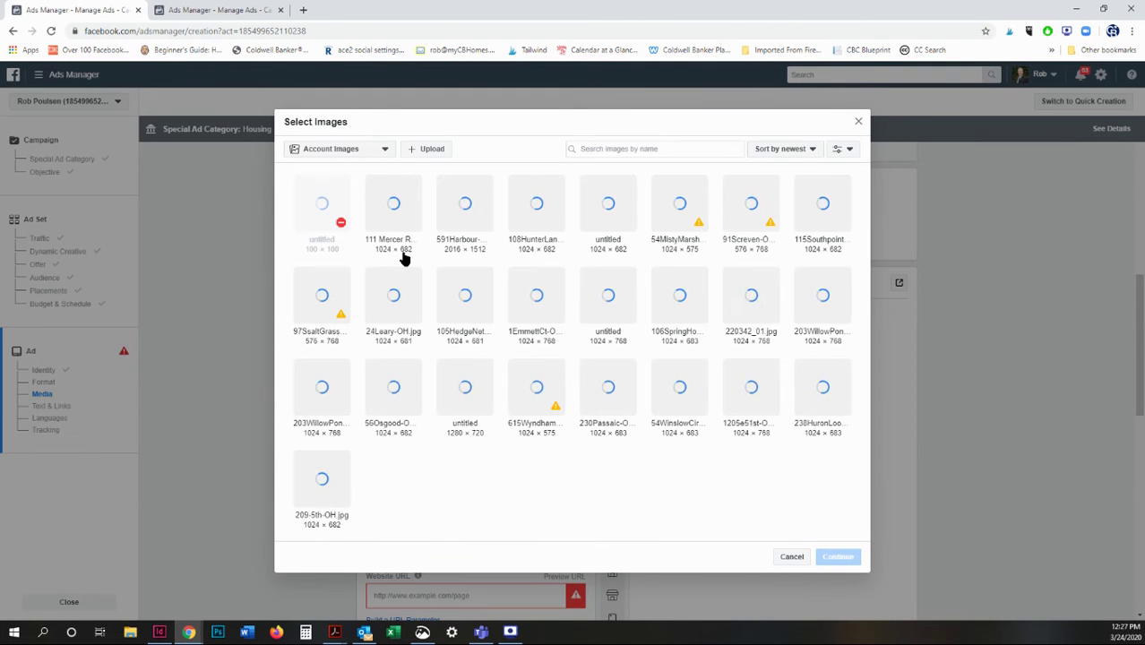
pyautogui.click(392, 207)
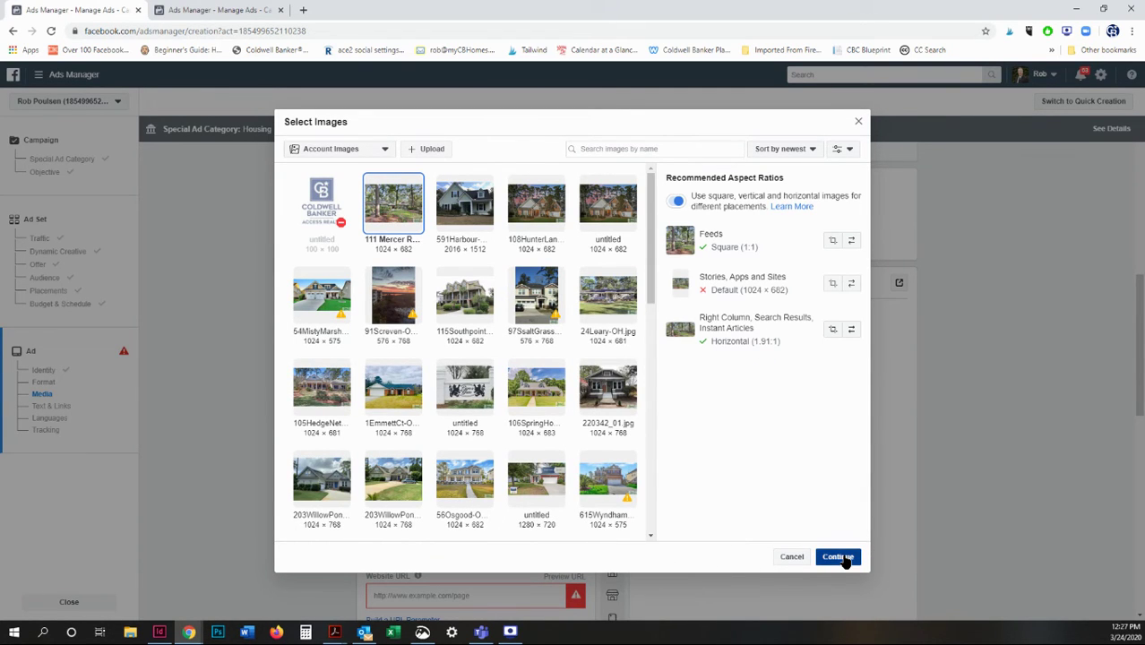
pyautogui.click(837, 557)
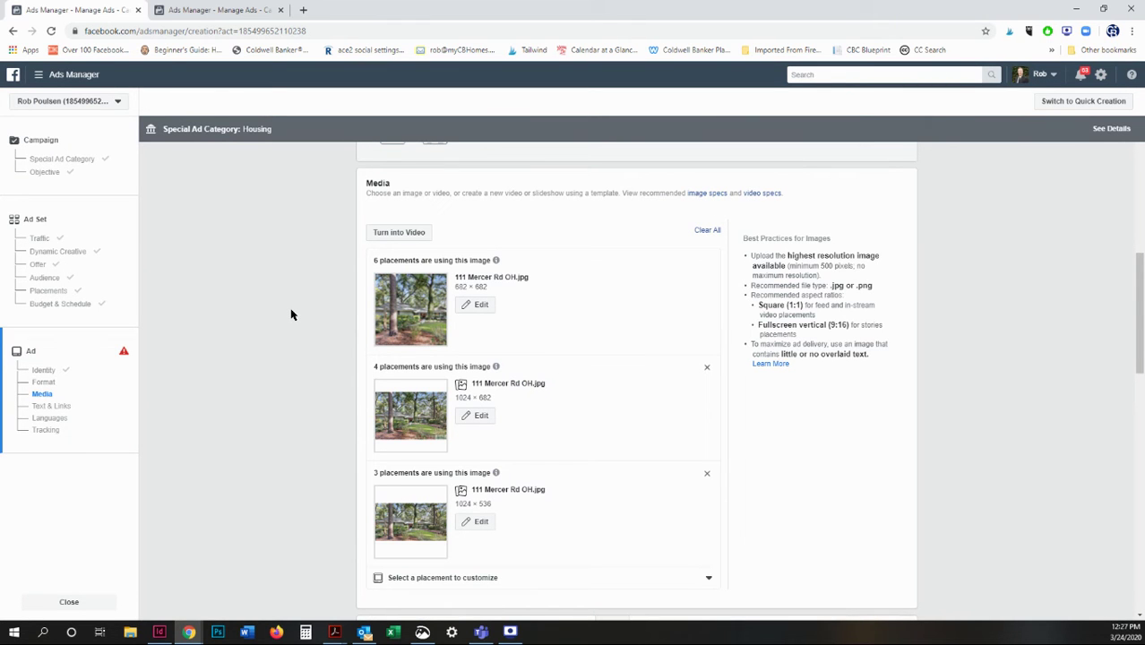
pyautogui.scroll(3, 291, 314)
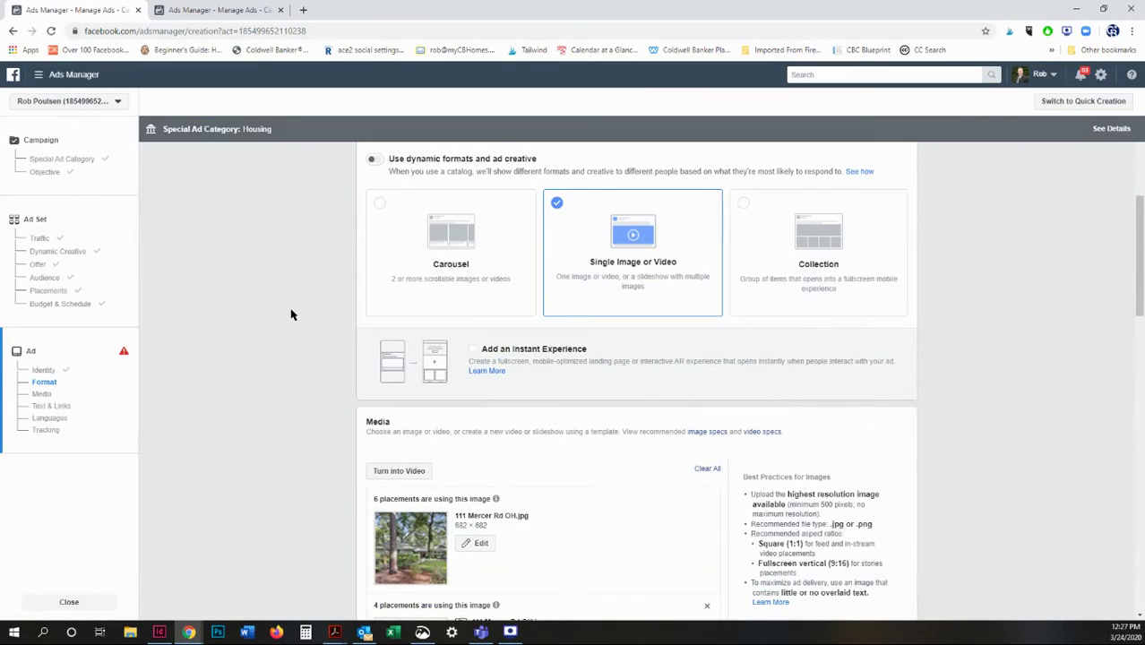
pyautogui.scroll(-3, 290, 314)
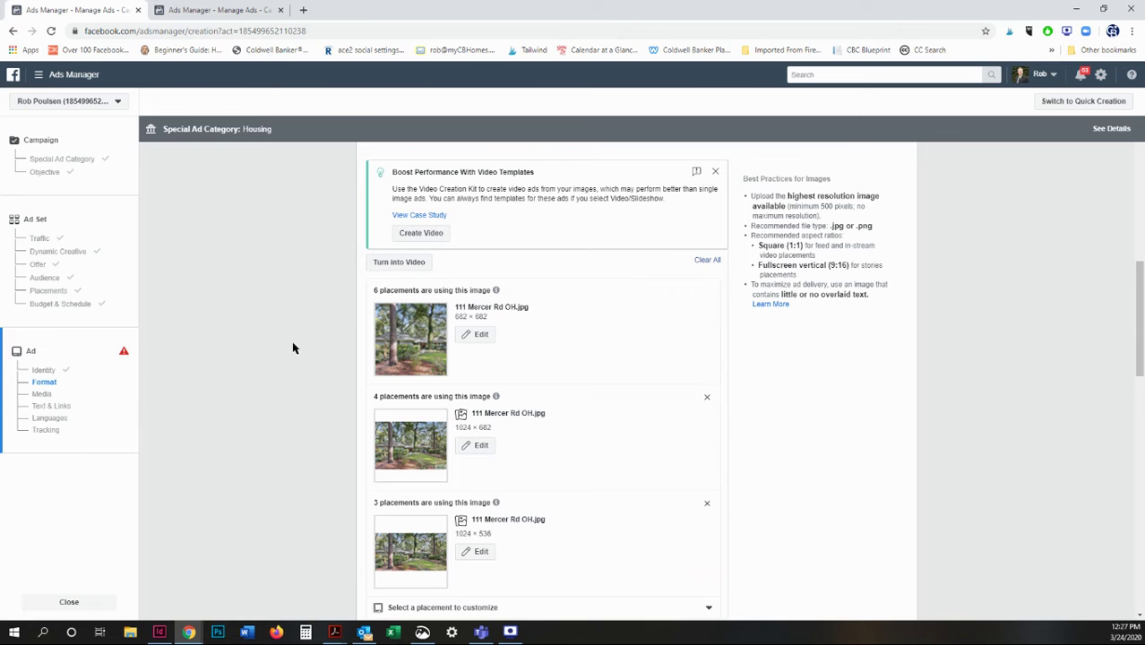
# Switch the ad preview to the Desktop News Feed placement.
pyautogui.scroll(-5, 294, 347)
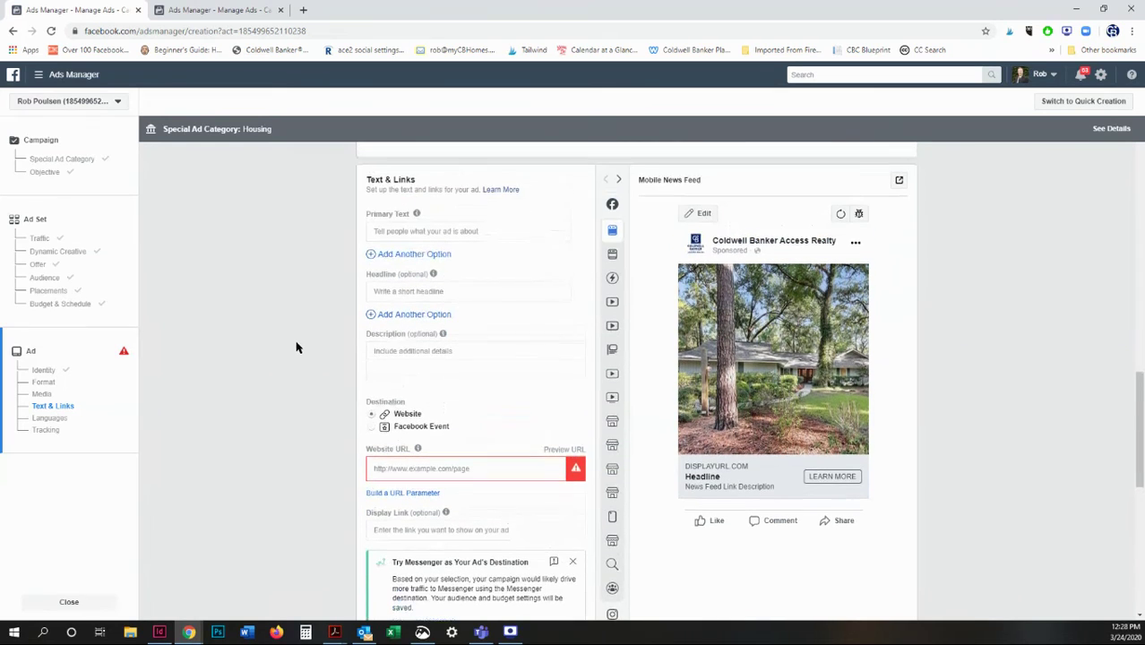
pyautogui.moveTo(616, 237)
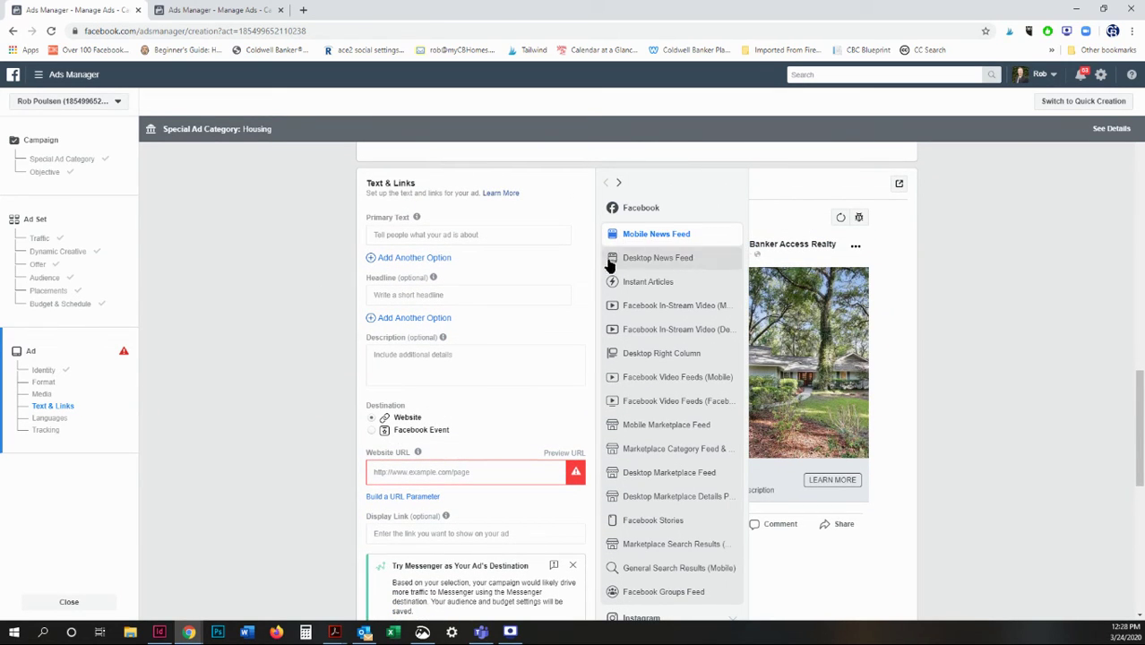
pyautogui.click(611, 259)
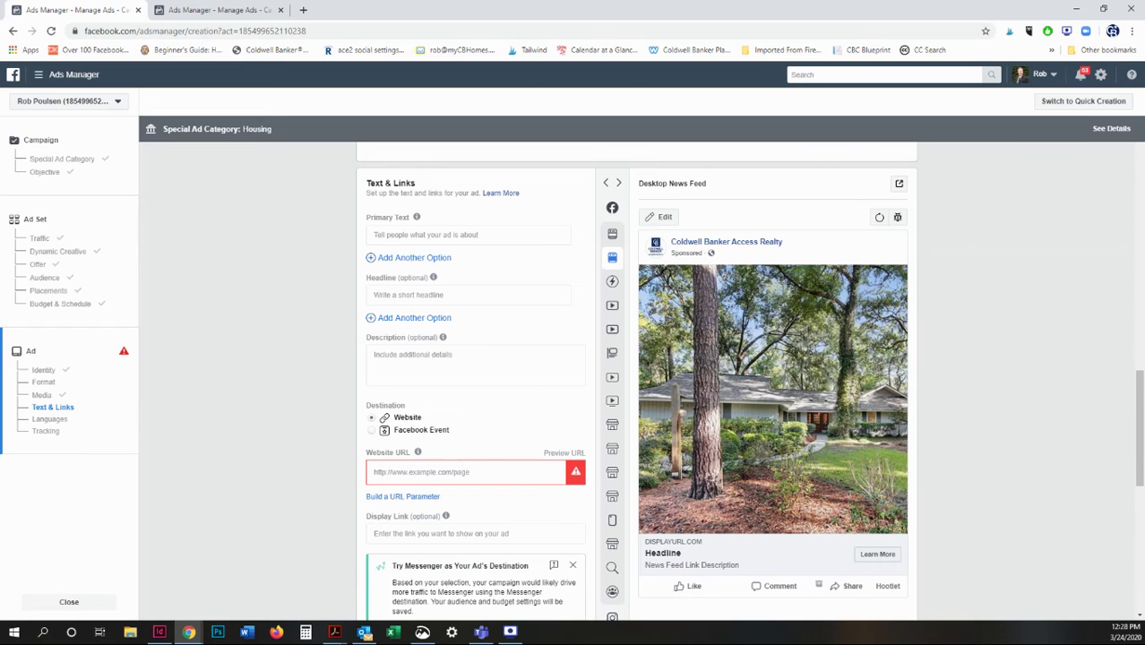
# Load mycbhomes.com in a new browser tab.
pyautogui.click(416, 232)
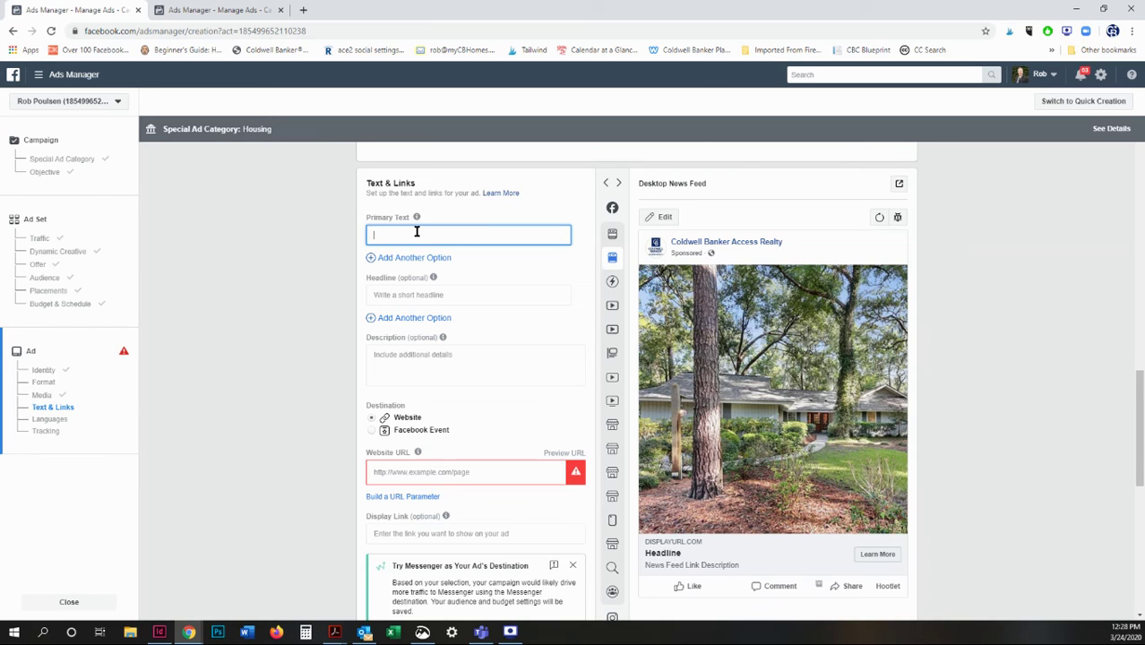
pyautogui.click(302, 10)
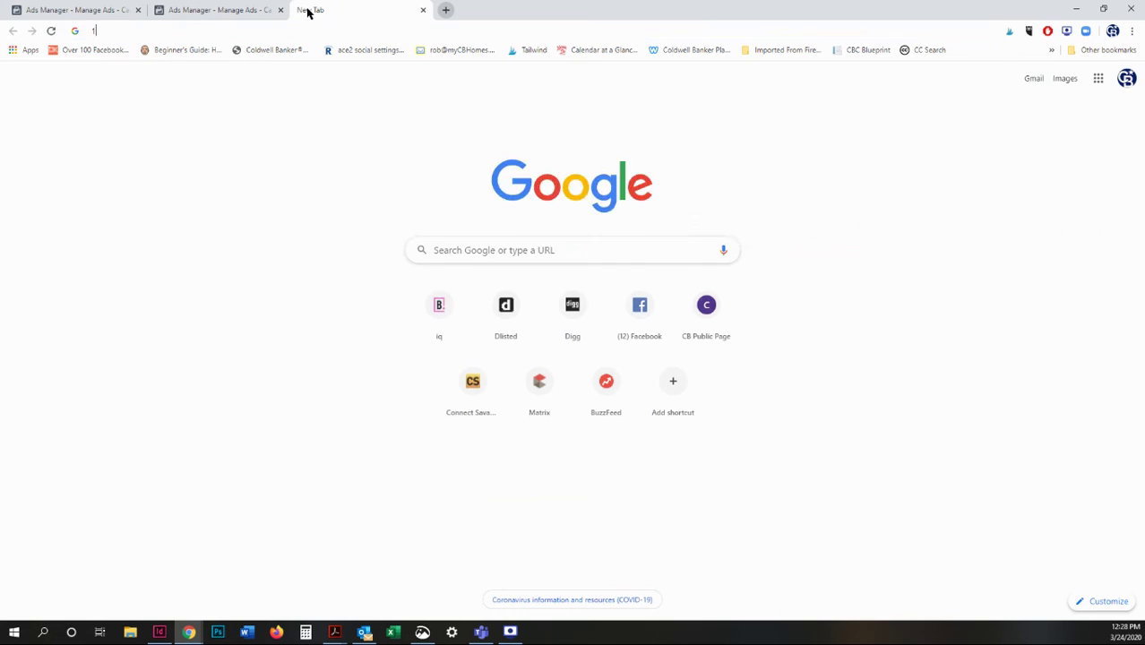
pyautogui.write('1')
pyautogui.press('BackSpace')
pyautogui.write('mycbhomes.')
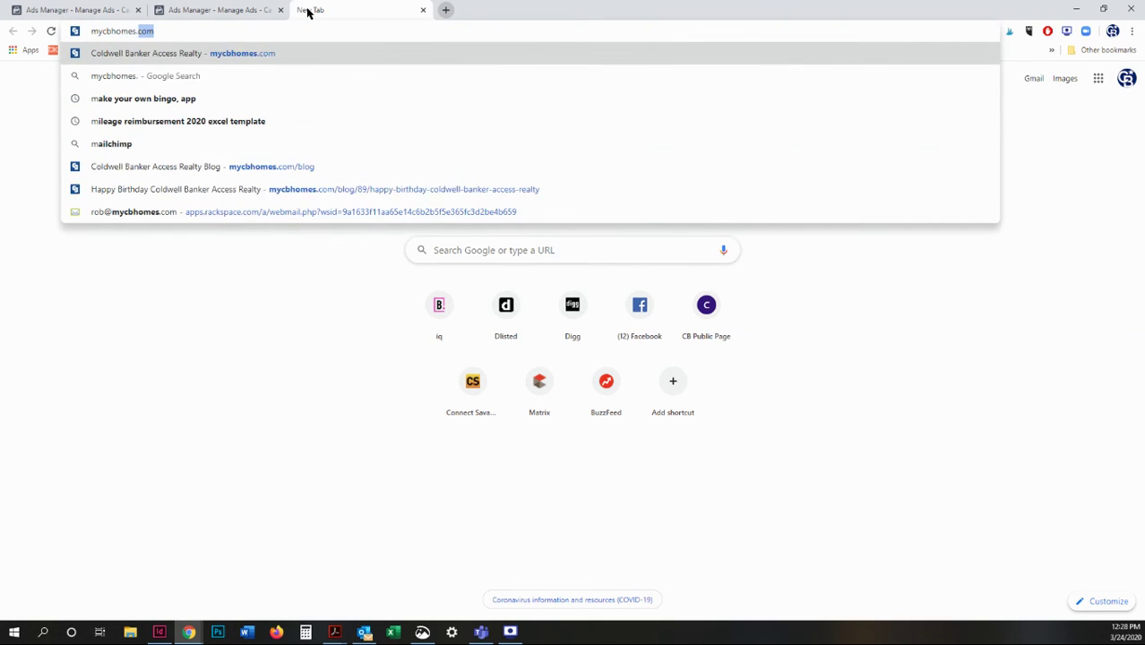
pyautogui.press('Return')
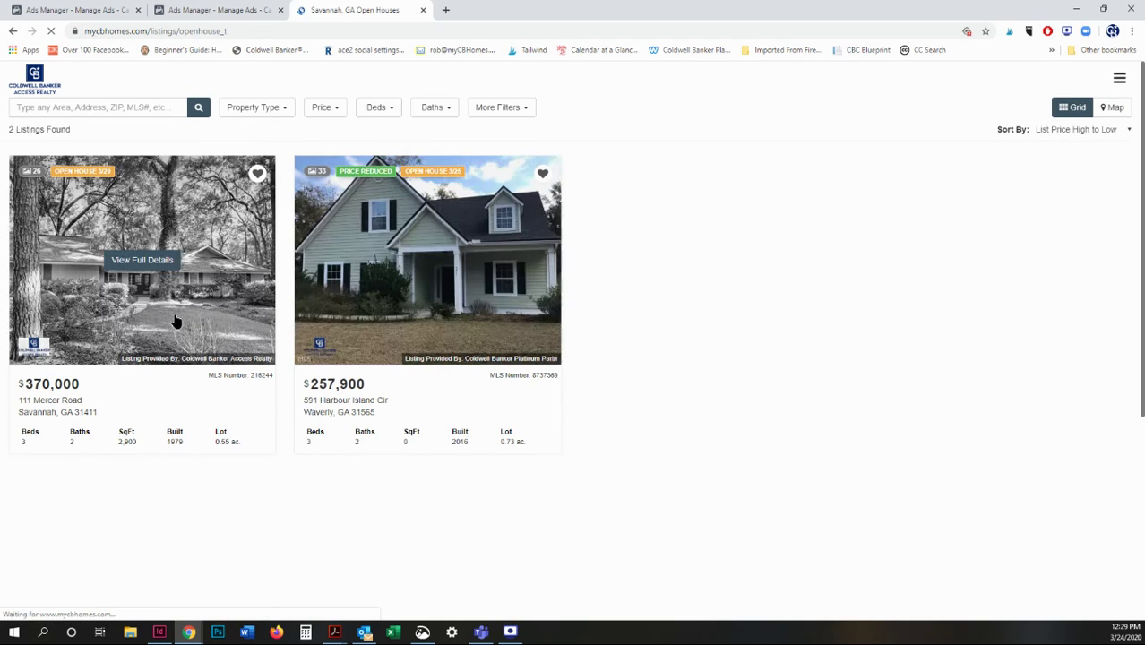
pyautogui.click(140, 288)
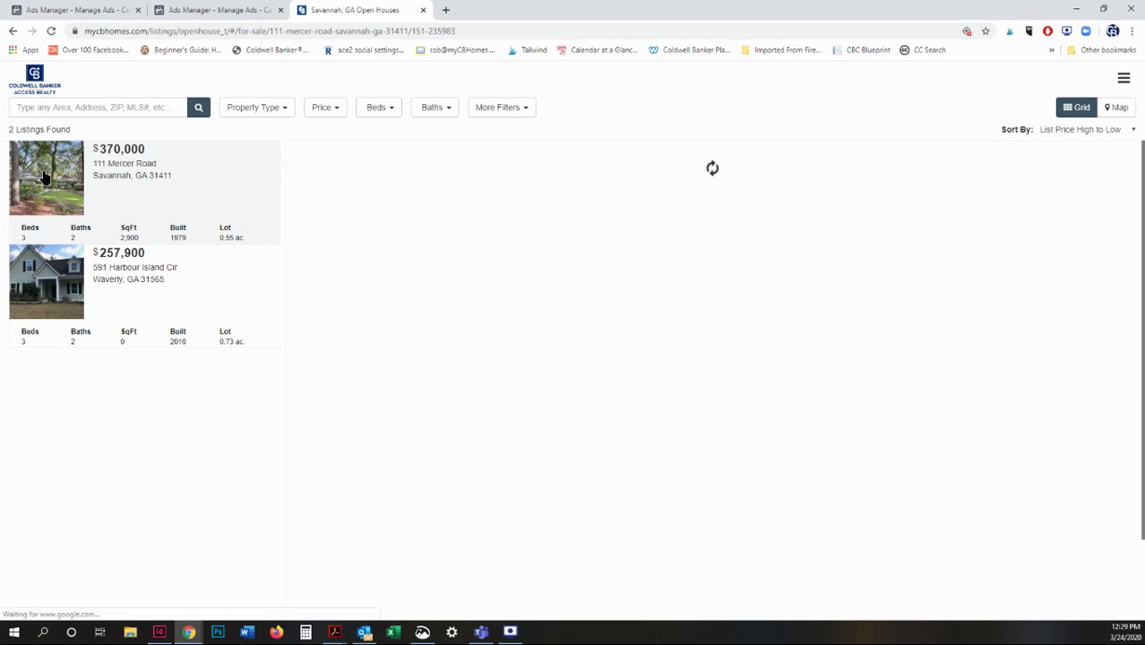
pyautogui.scroll(-5, 536, 408)
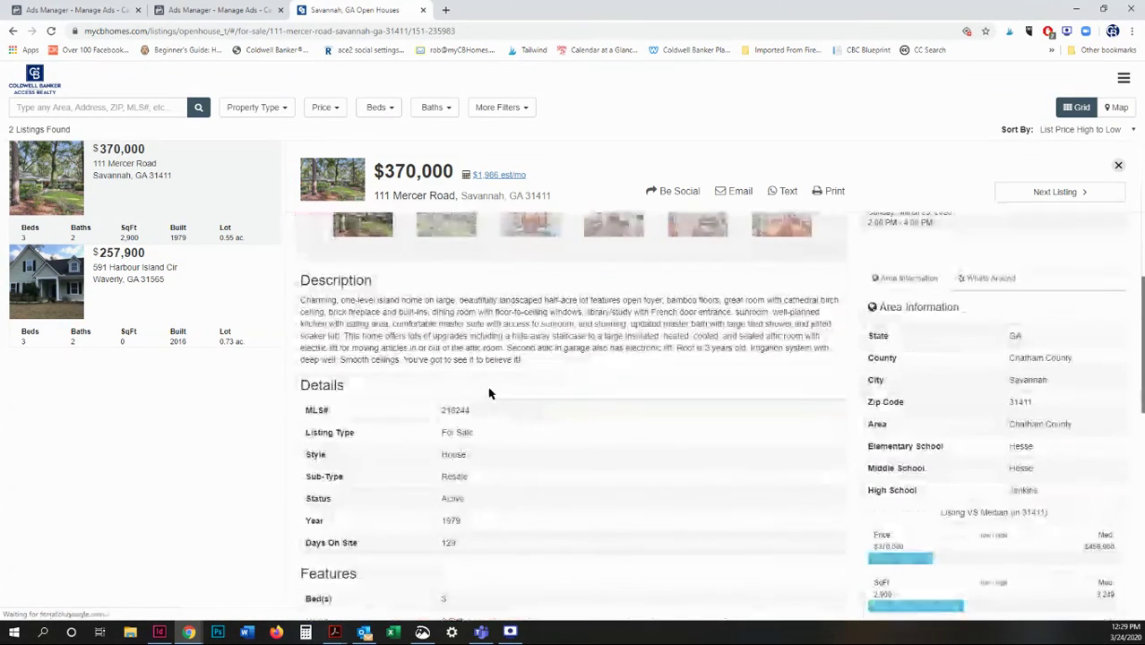
pyautogui.moveTo(300, 301); pyautogui.dragTo(548, 368)
pyautogui.hotkey('ctrl', 'c')
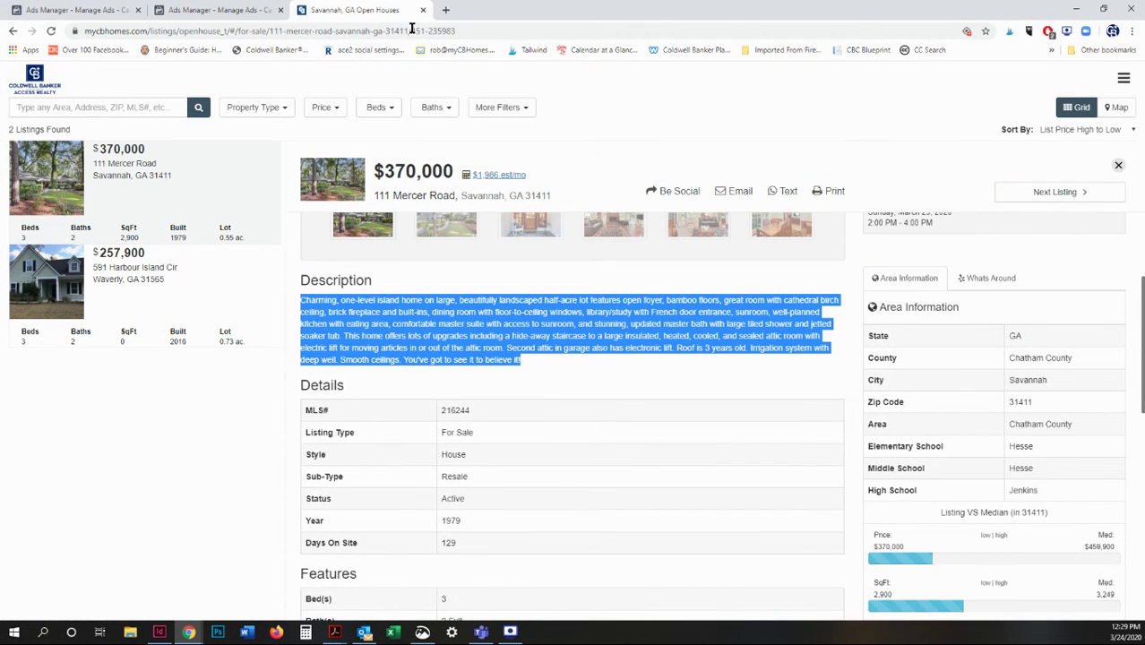
pyautogui.click(208, 8)
# Paste the copied listing description as the ad's Primary Text.
pyautogui.click(94, 10)
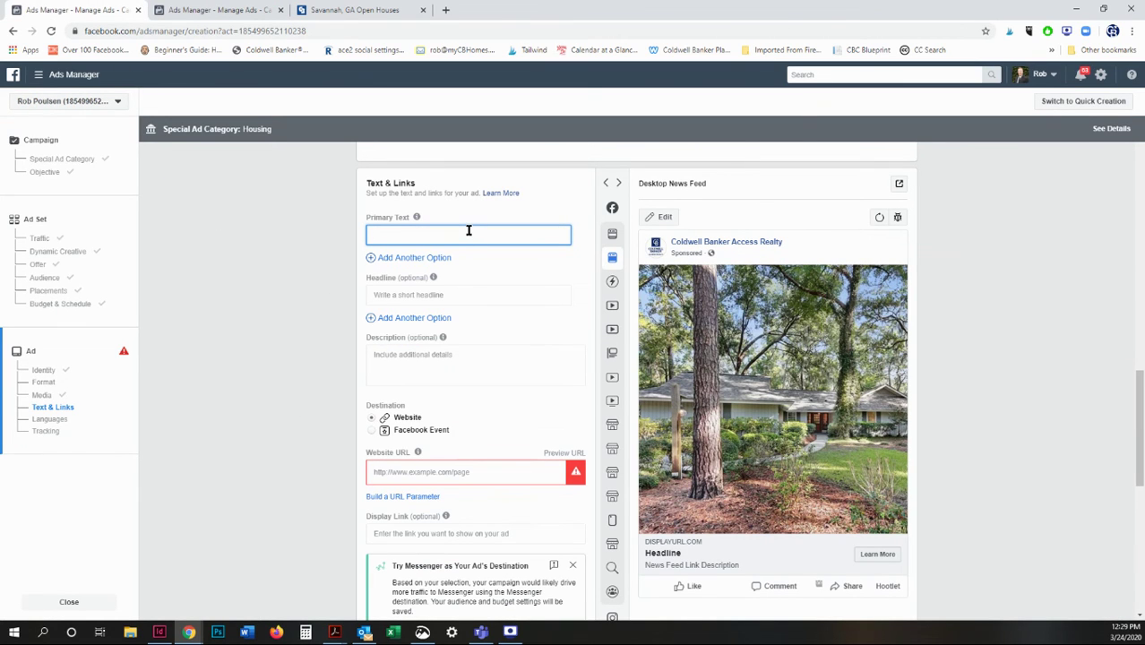
pyautogui.hotkey('ctrl', 'v')
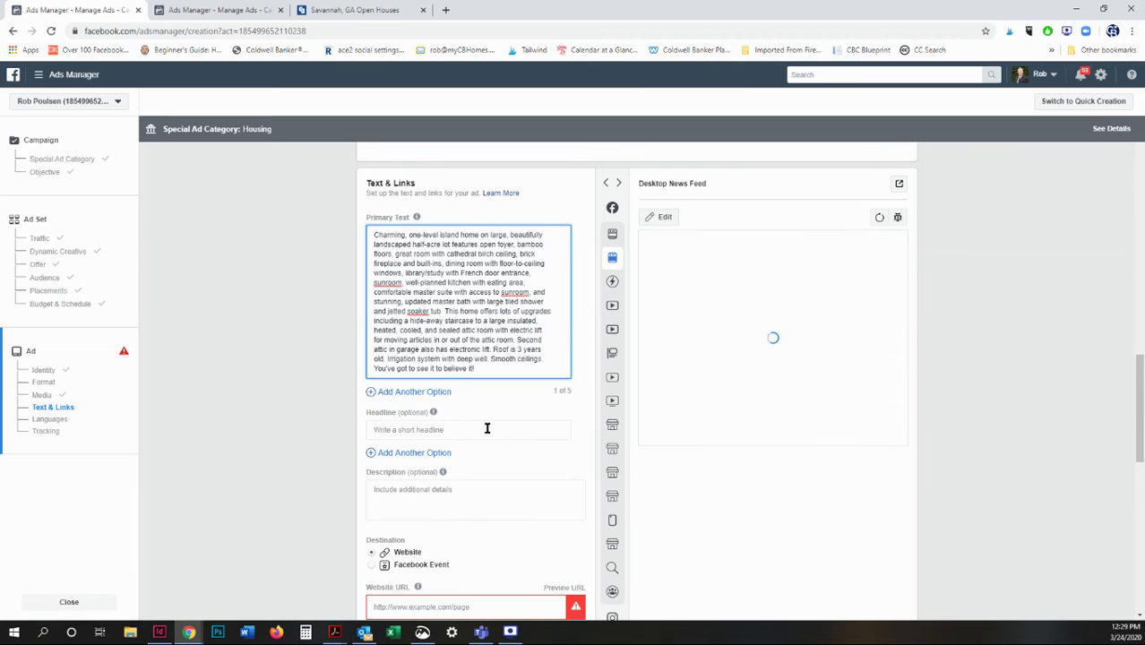
pyautogui.click(487, 429)
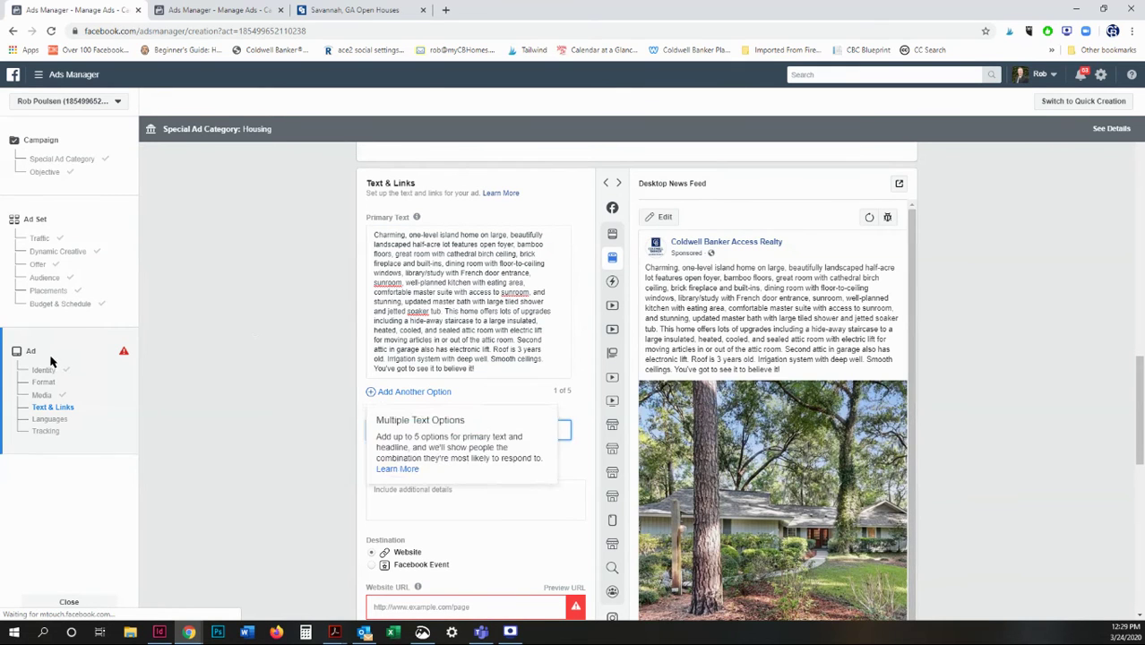
pyautogui.scroll(-1, 199, 354)
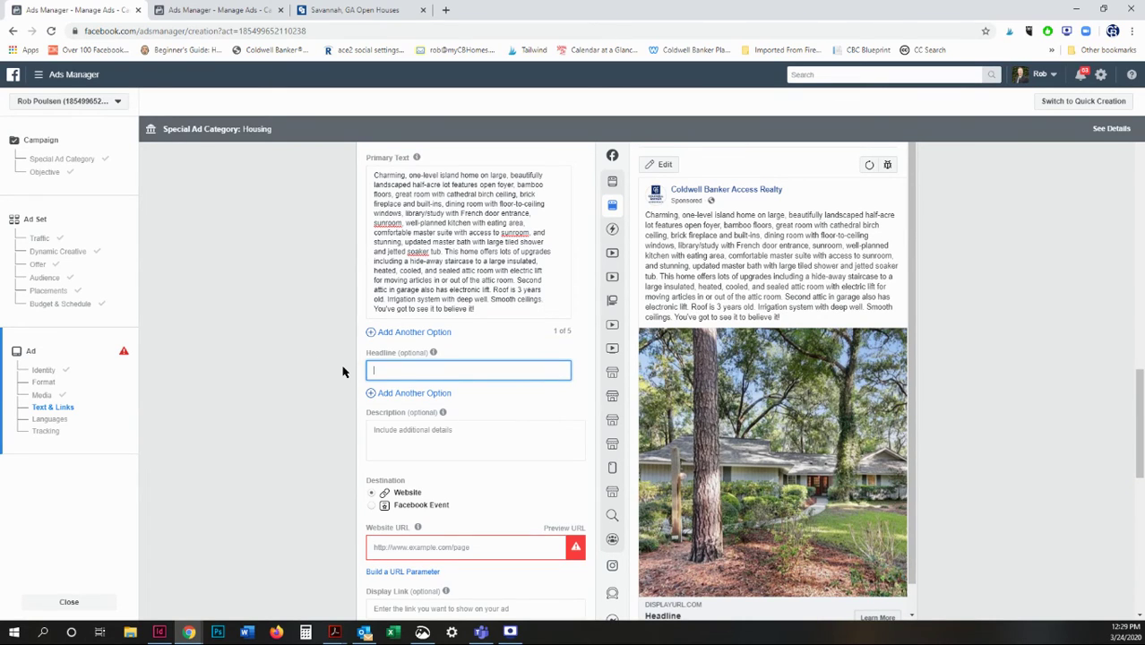
pyautogui.click(385, 8)
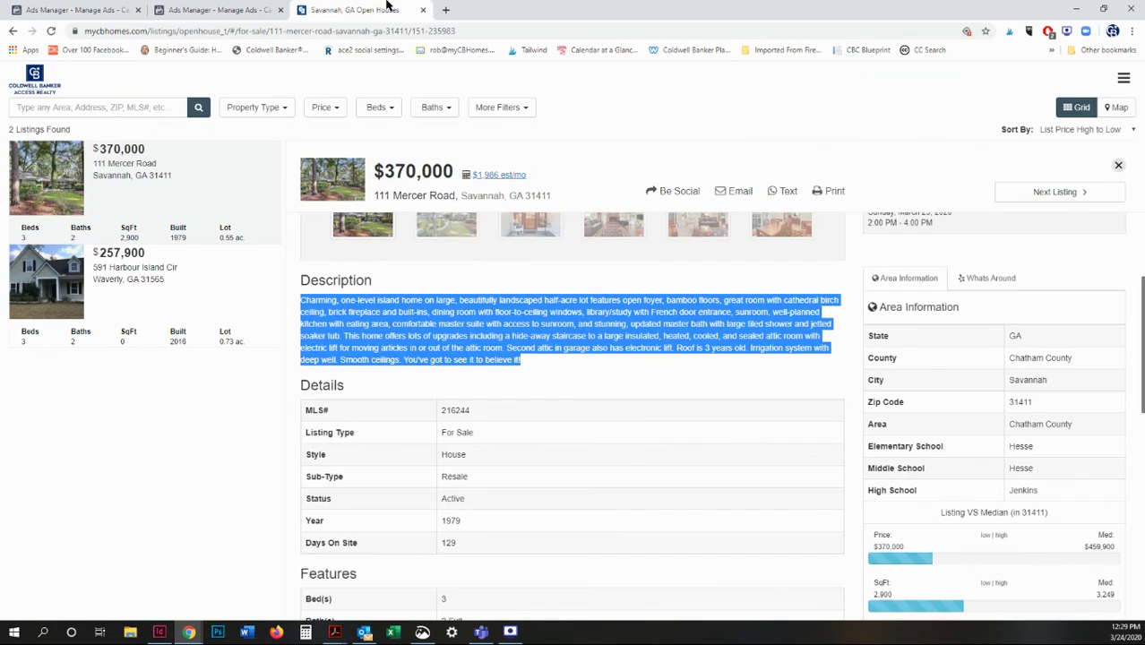
pyautogui.scroll(5, 473, 257)
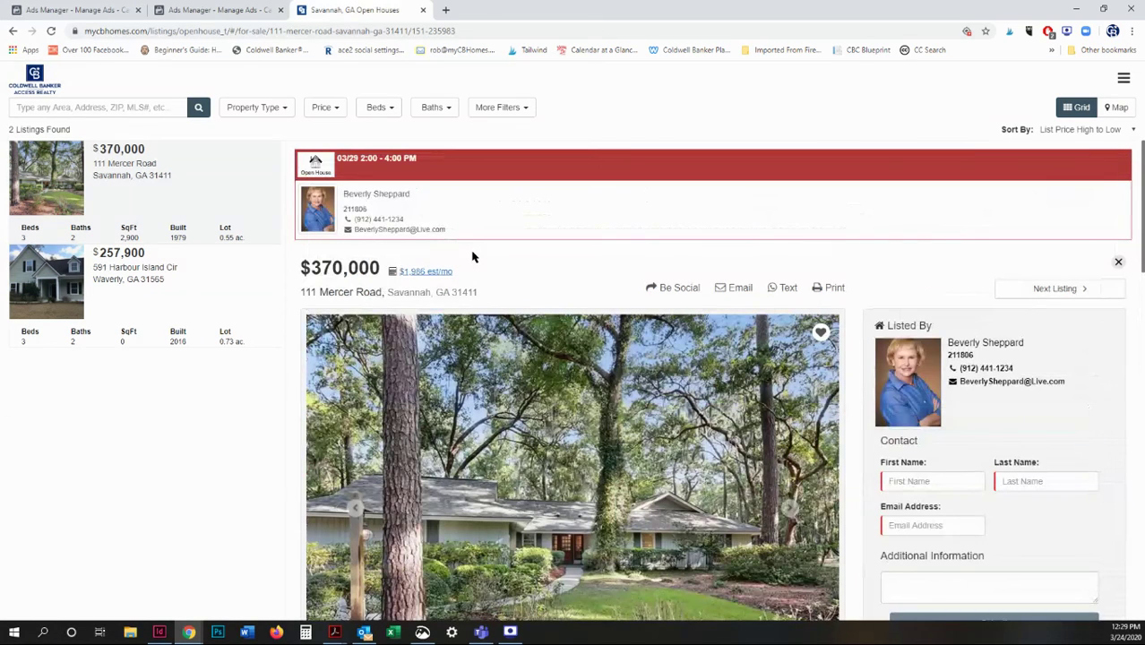
pyautogui.click(472, 29)
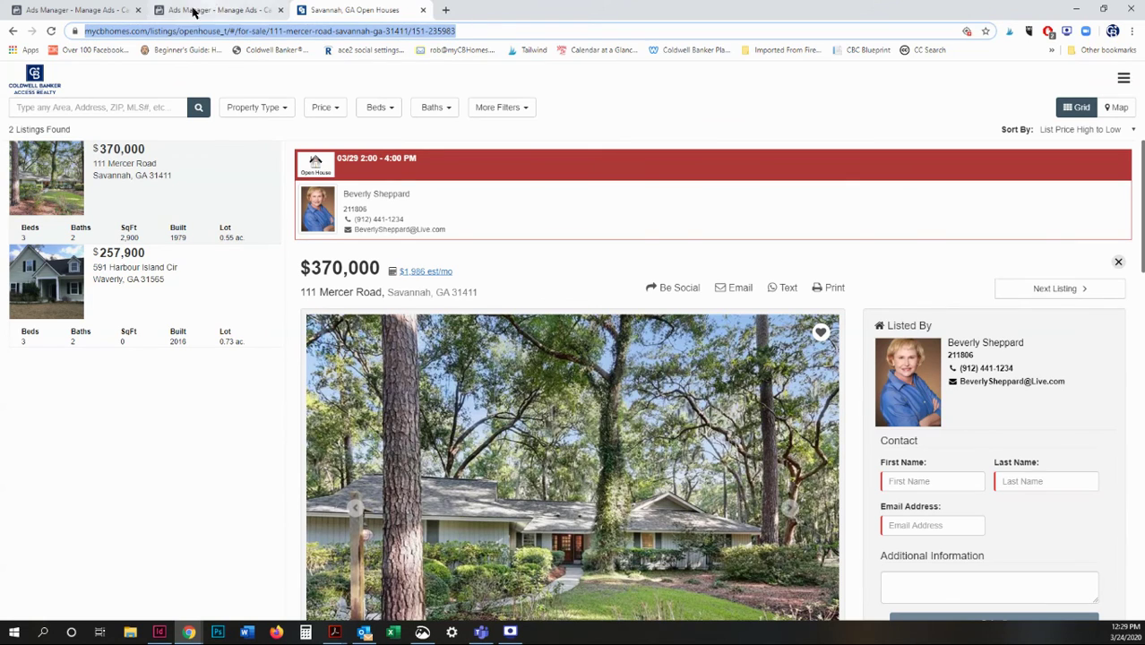
# Paste the mycbhomes.com listing URL into the ad's Website URL field.
pyautogui.click(76, 9)
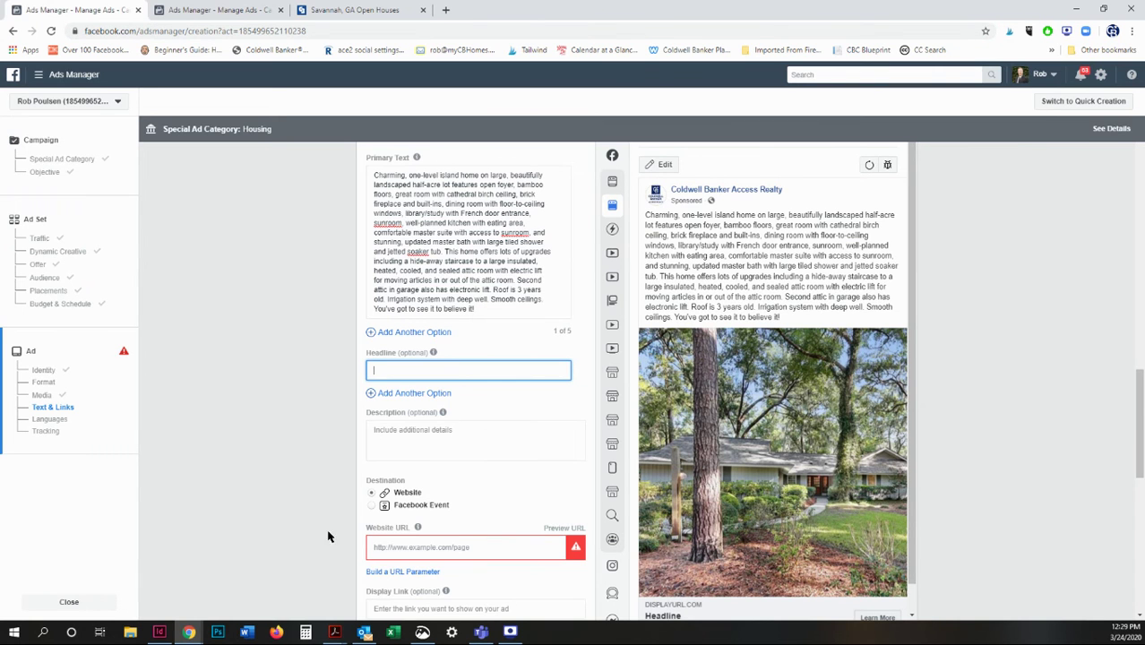
pyautogui.click(392, 544)
pyautogui.hotkey('ctrl', 'v')
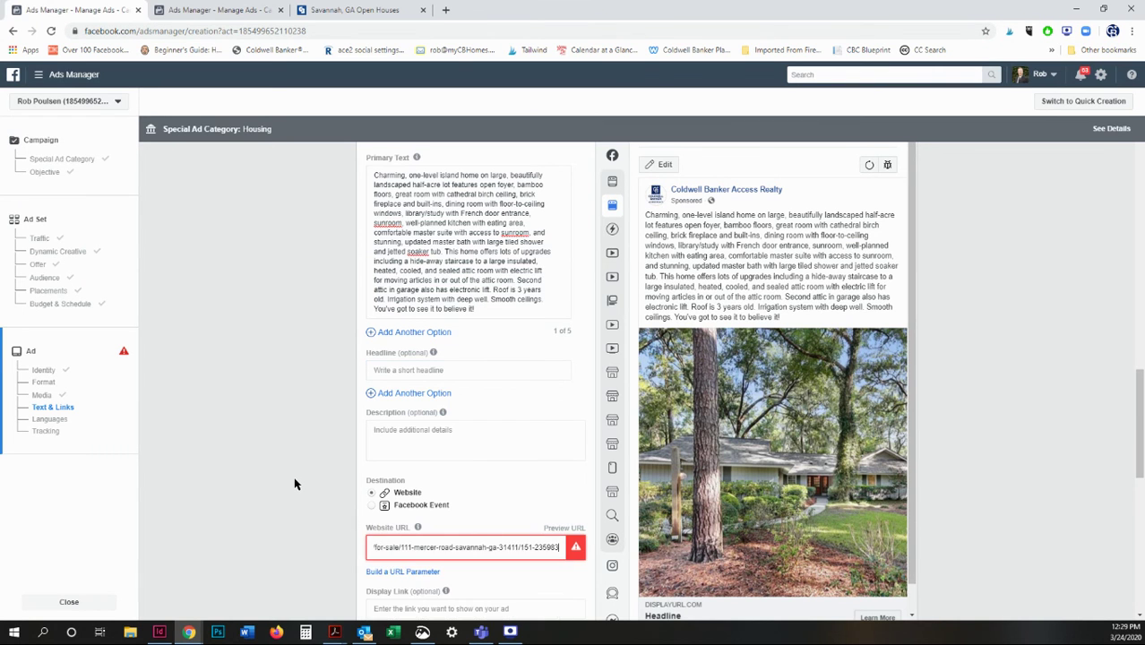
pyautogui.moveTo(417, 526)
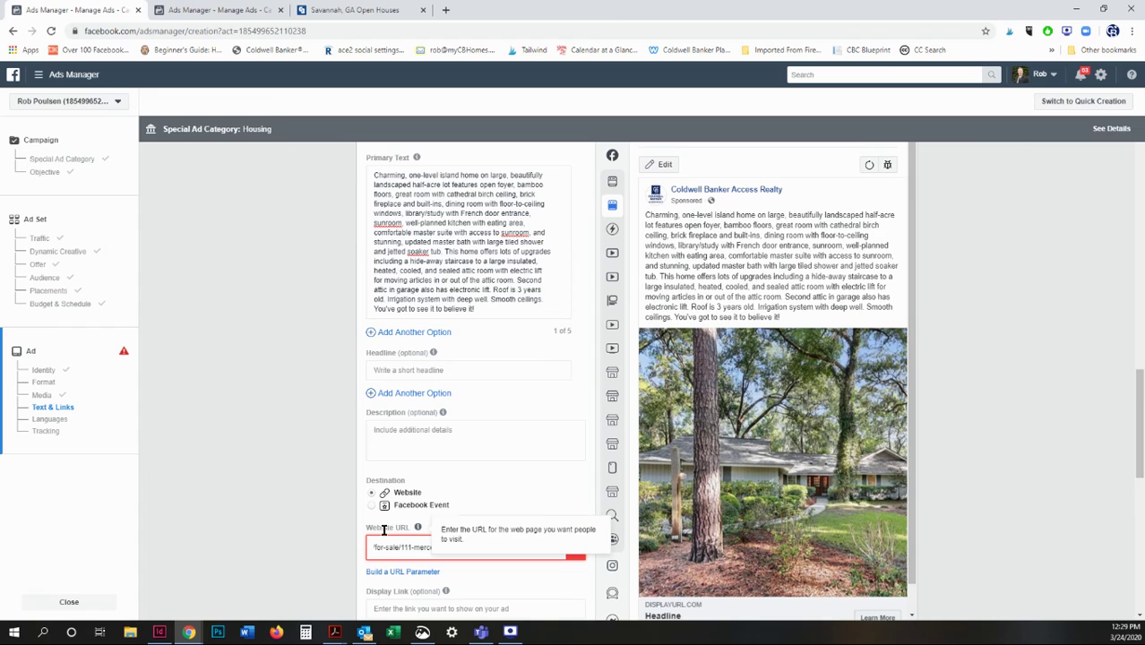
pyautogui.click(489, 437)
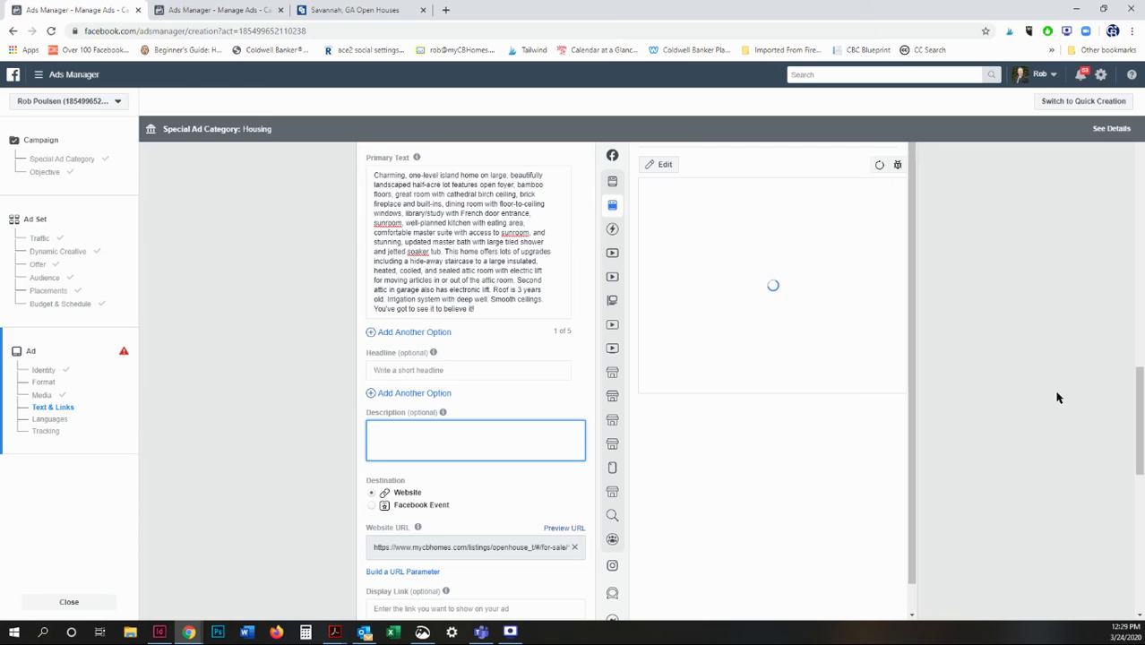
pyautogui.scroll(-1, 1004, 386)
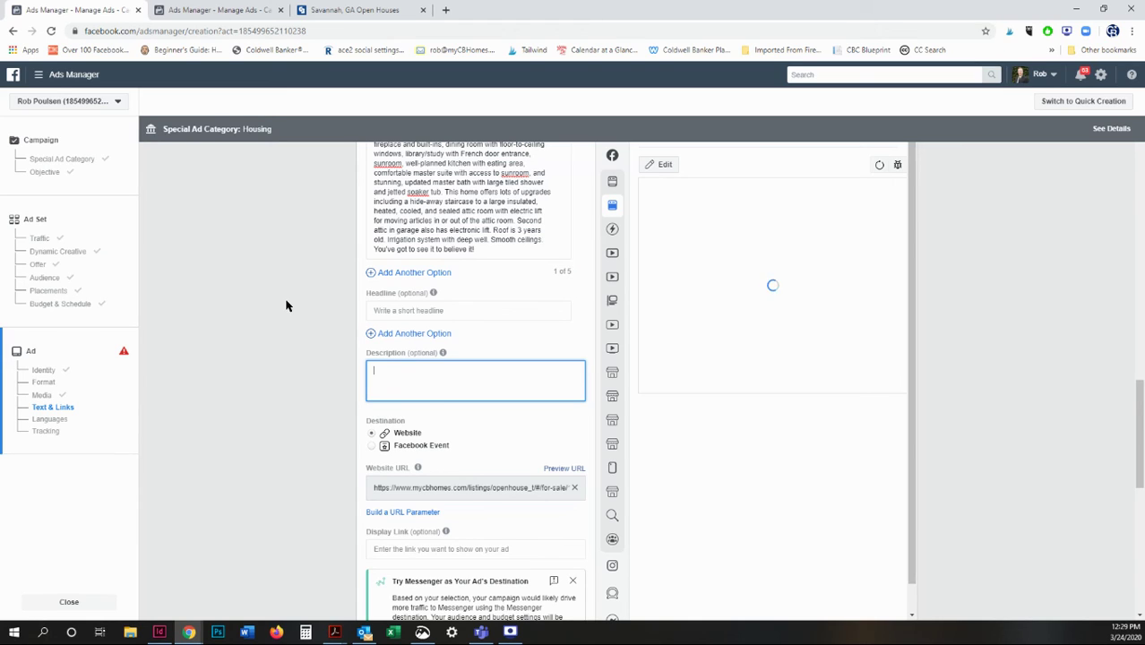
pyautogui.scroll(-4, 698, 484)
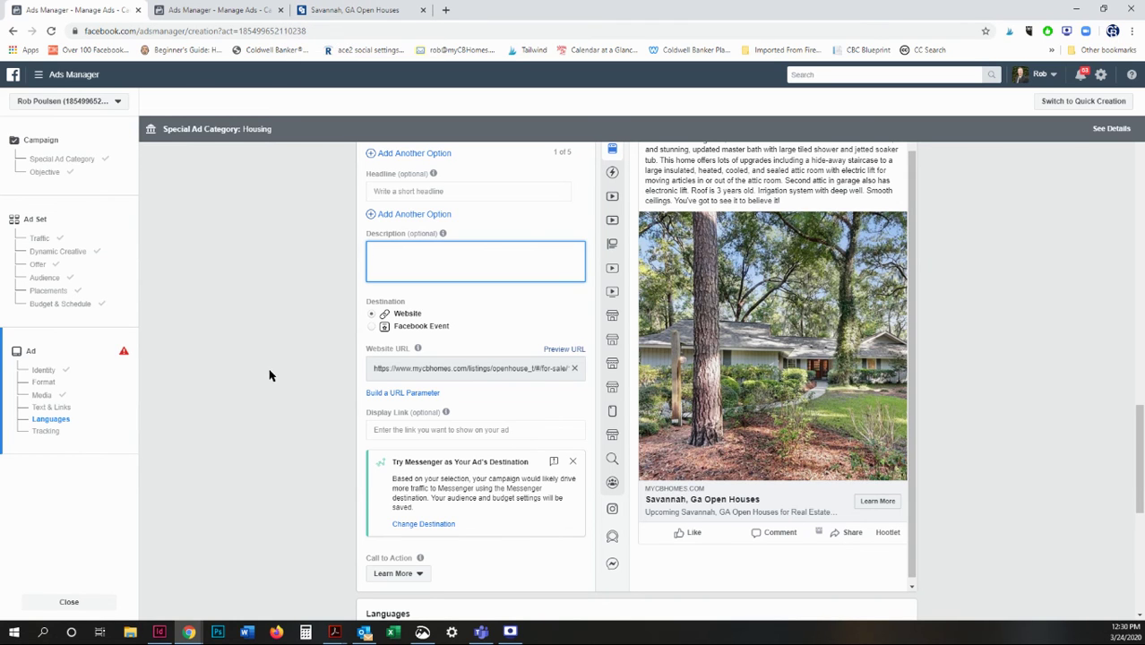
pyautogui.scroll(2, 332, 320)
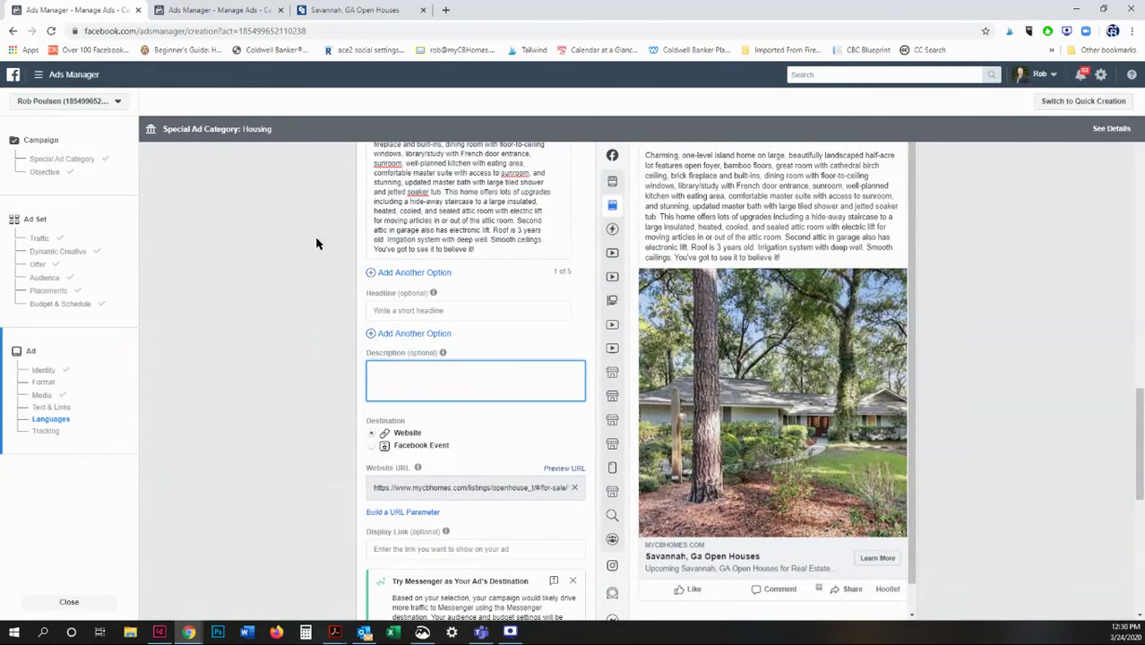
# Enter 'Open House in Your Neighborhood!' as the ad headline.
pyautogui.click(448, 307)
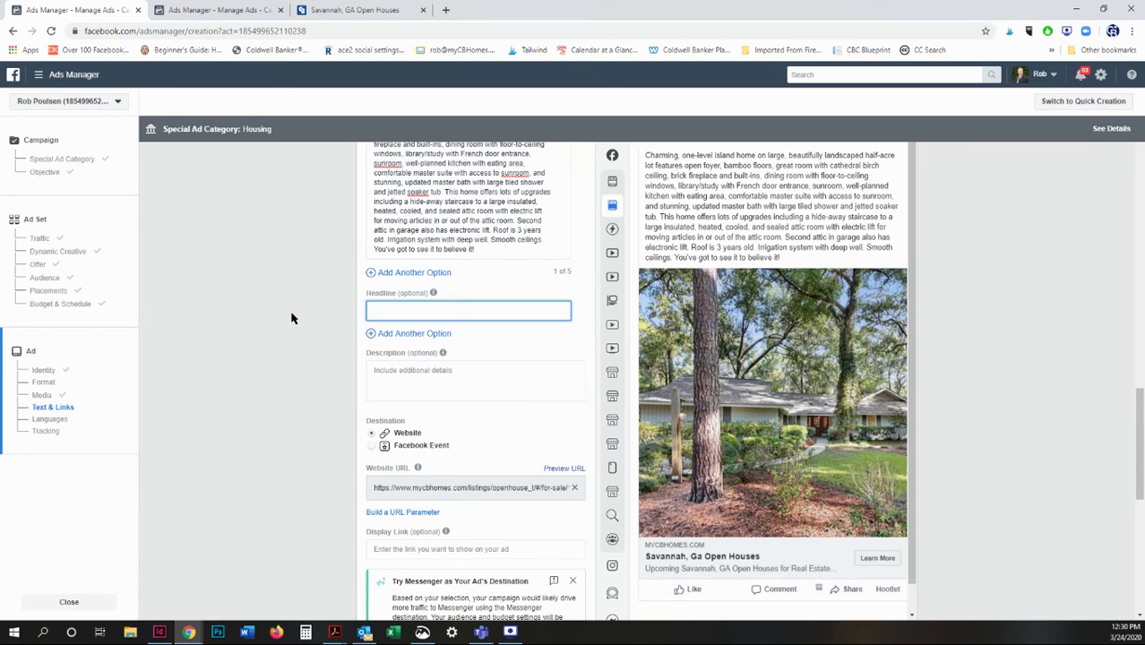
pyautogui.write('Open House')
pyautogui.write(' at')
pyautogui.press('BackSpace')
pyautogui.press('BackSpace')
pyautogui.write('s')
pyautogui.press('BackSpace')
pyautogui.write('in Your')
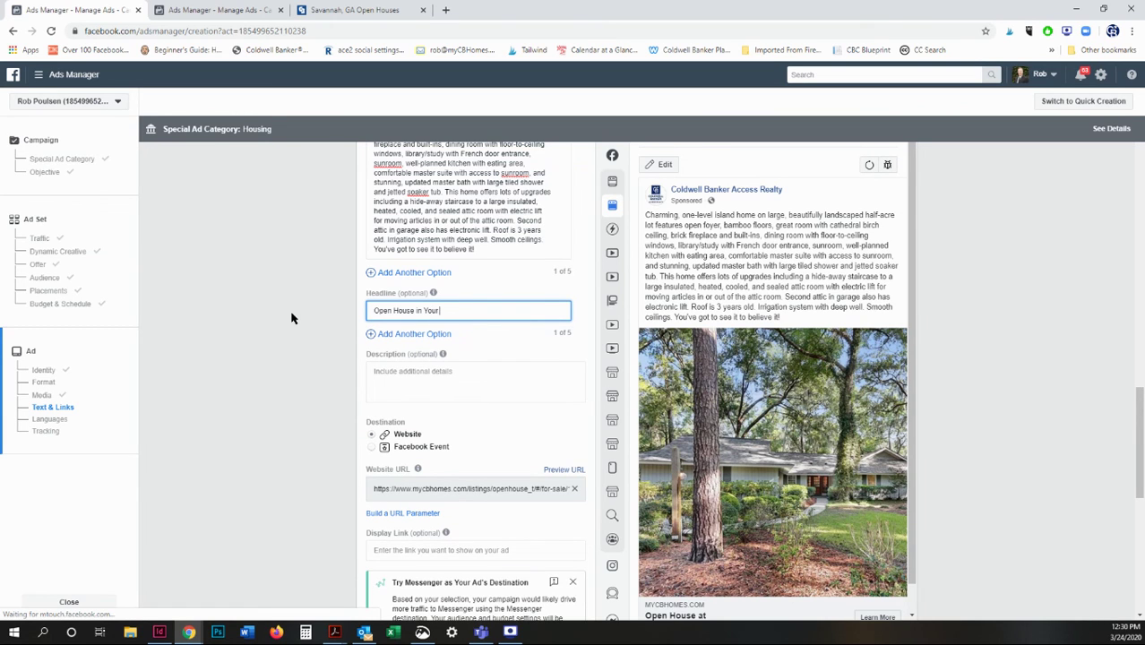
pyautogui.write(' Neighbord')
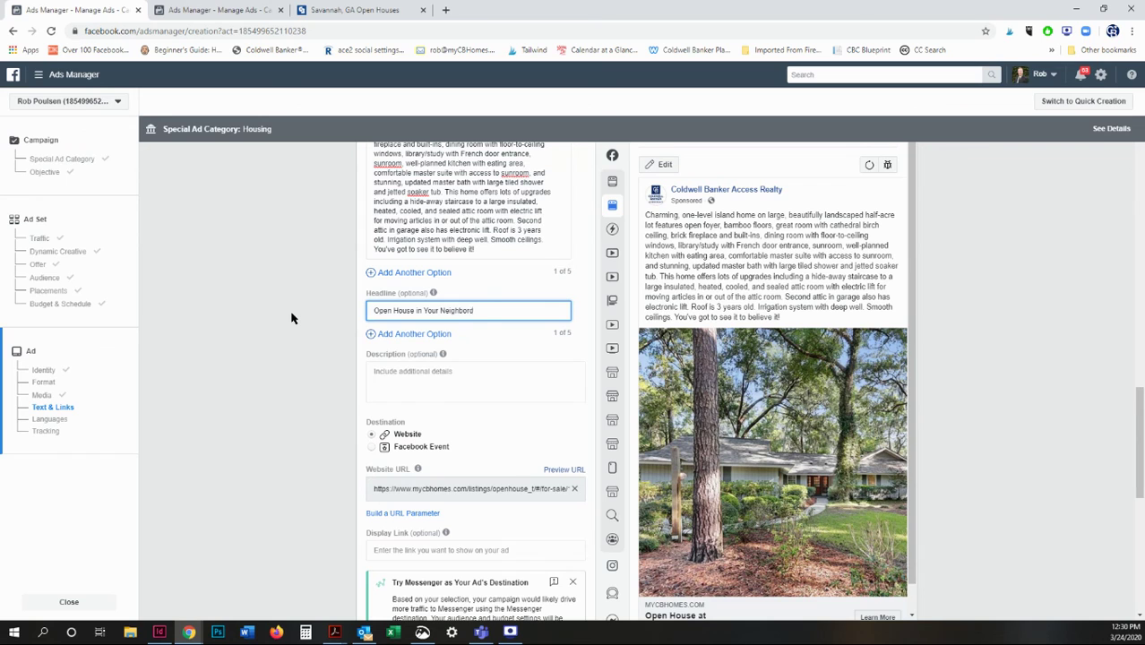
pyautogui.press('BackSpace')
pyautogui.write('hood!')
pyautogui.scroll(-2, 291, 318)
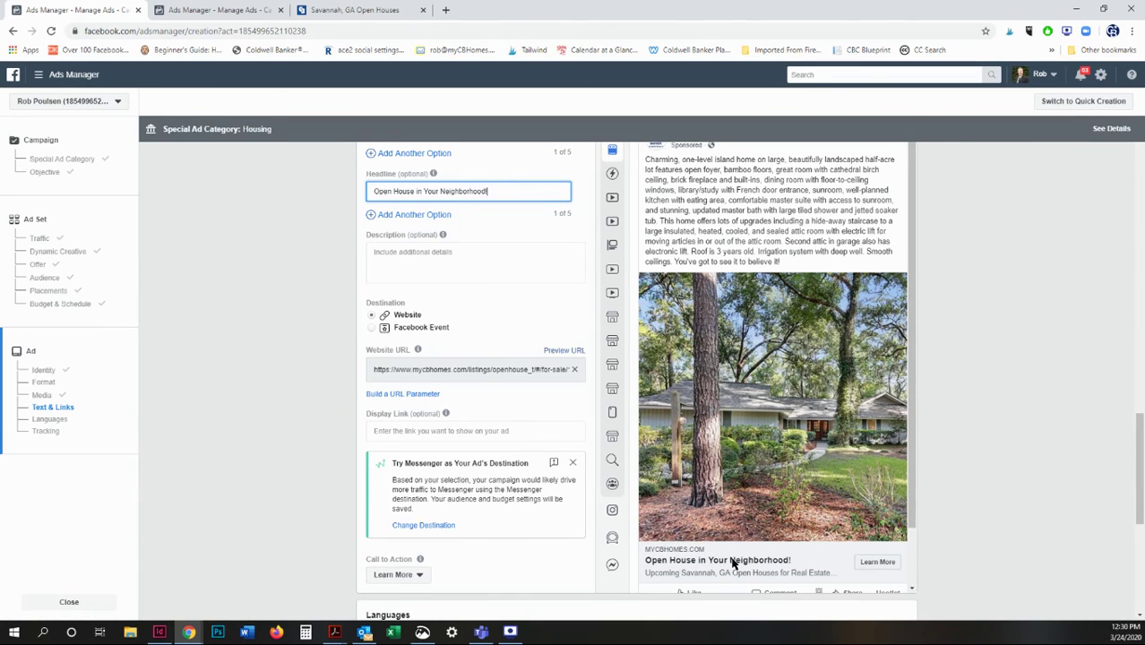
# Enter 'Open Houses are a great way to find your dream home!' as the ad description.
pyautogui.click(421, 259)
pyautogui.write('Open Houses are a great way to meet')
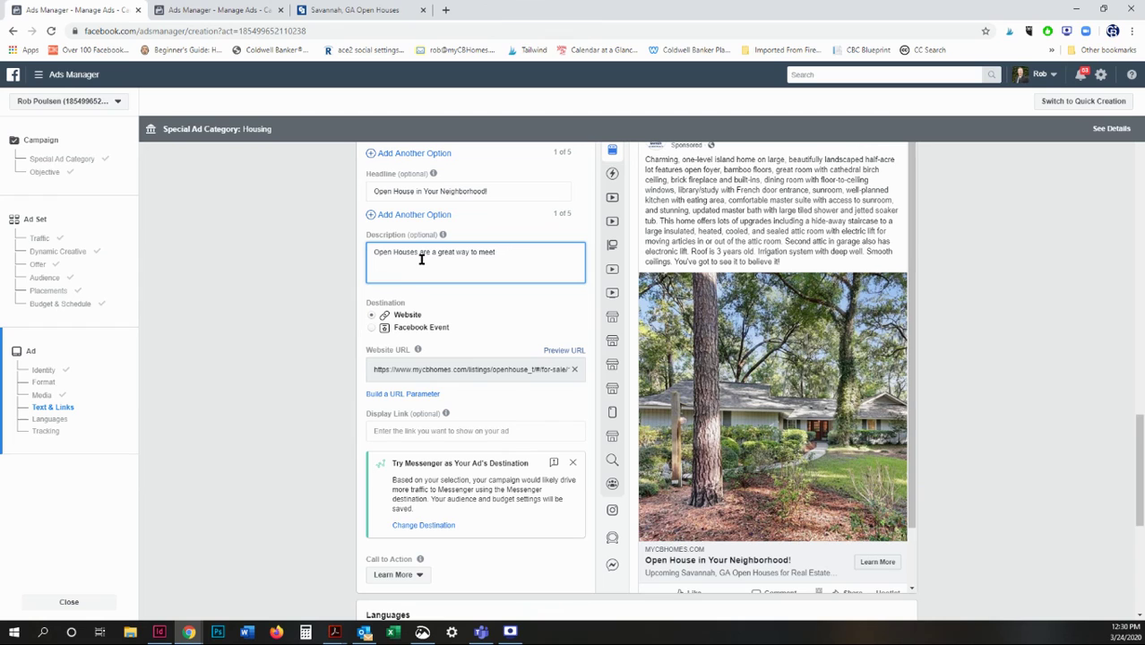
pyautogui.press('BackSpace')
pyautogui.press('BackSpace')
pyautogui.press('BackSpace')
pyautogui.press('BackSpace')
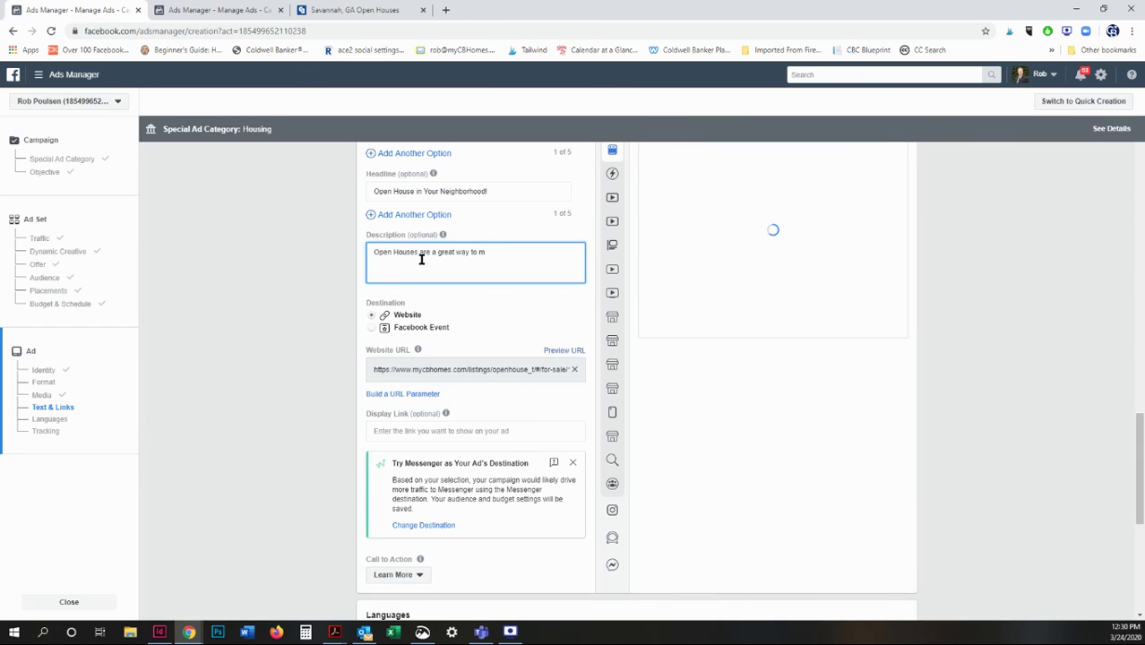
pyautogui.write('find your dream home!')
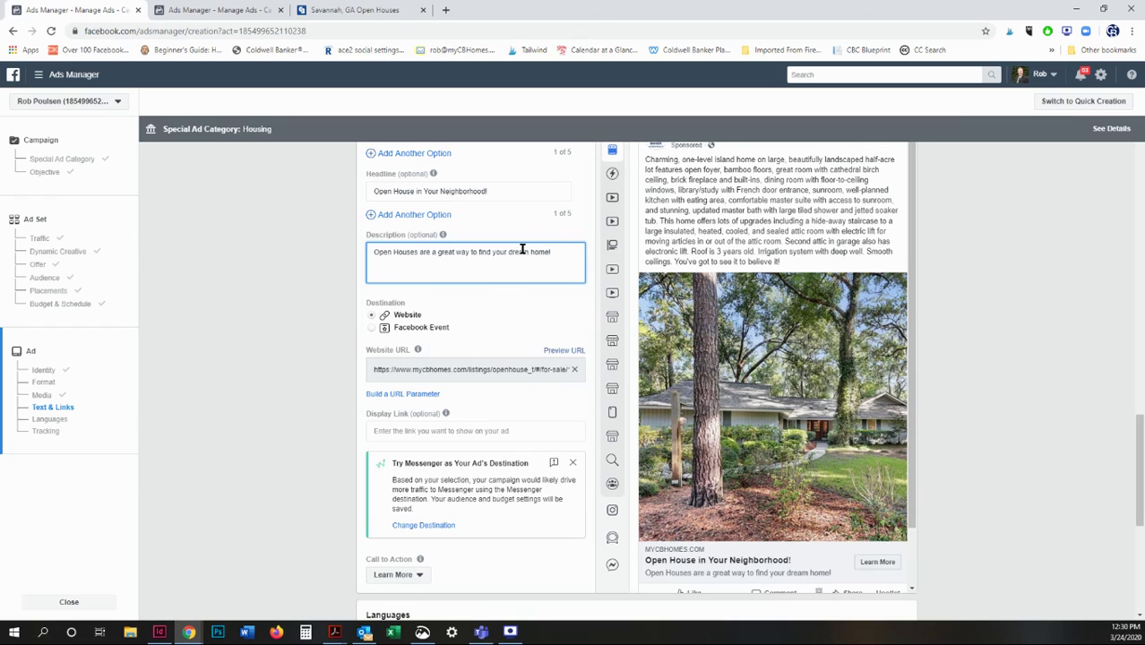
# Replace the description with '5 Beds • 4 Baths • 1600+ SqFt'.
pyautogui.moveTo(557, 252); pyautogui.dragTo(325, 256)
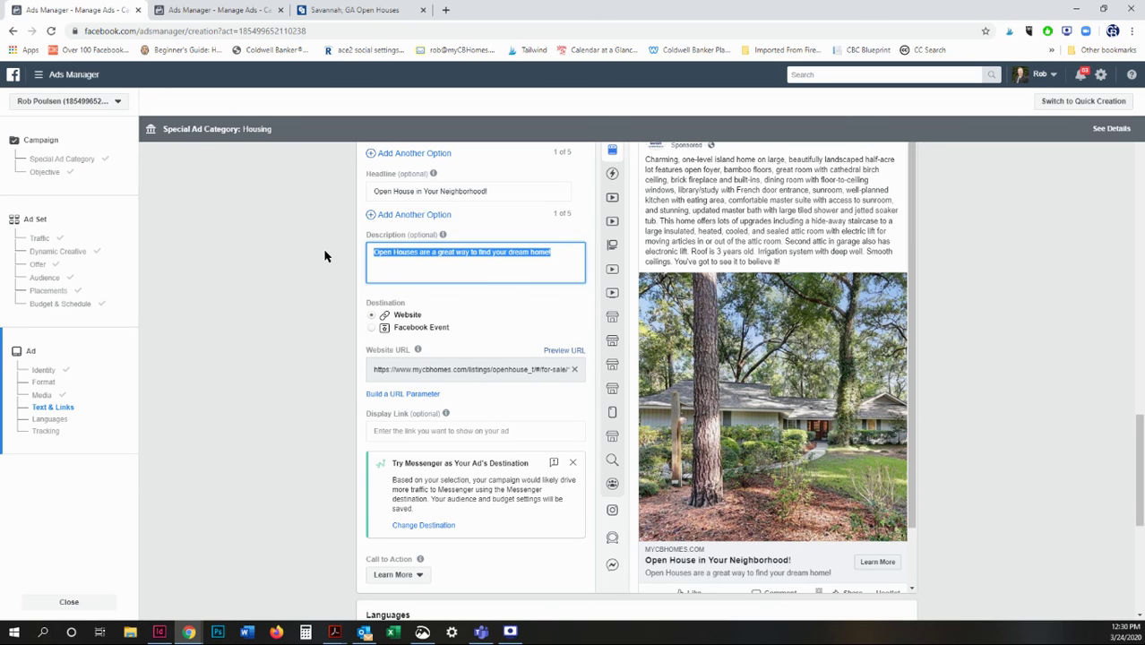
pyautogui.write('S')
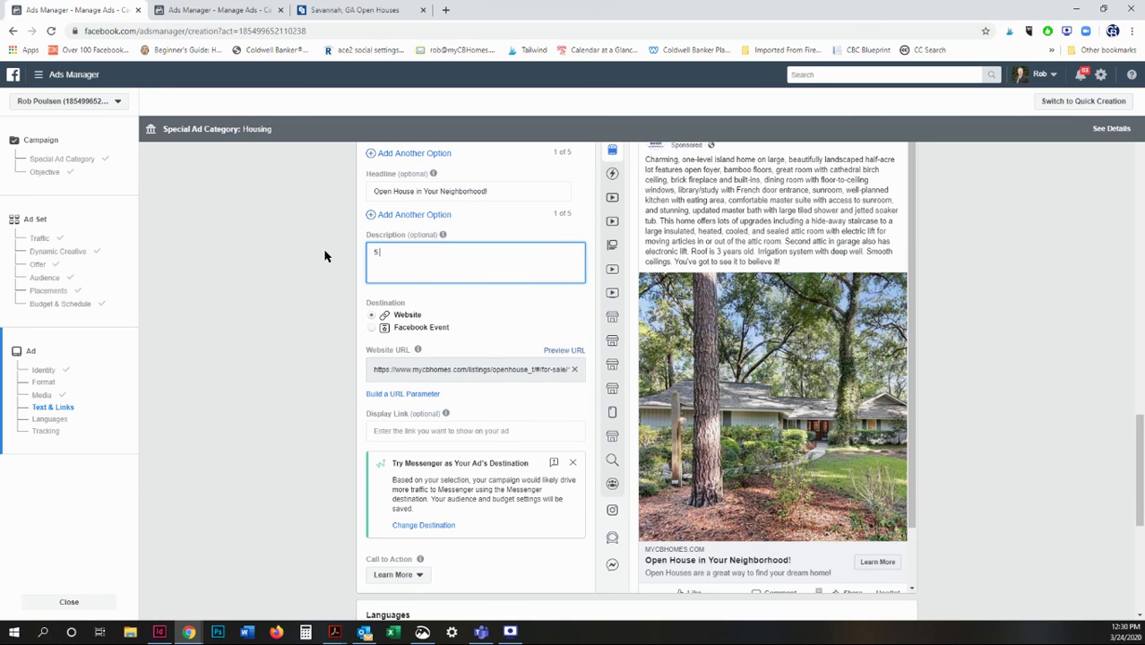
pyautogui.write(' Beds')
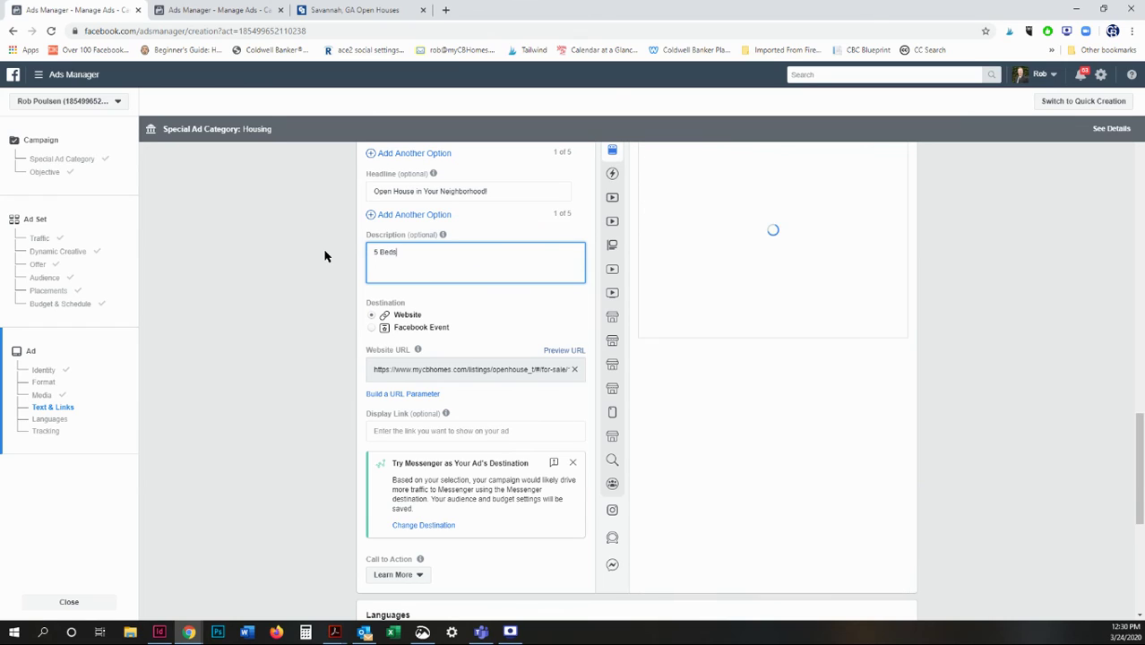
pyautogui.write(' • 4 Baths')
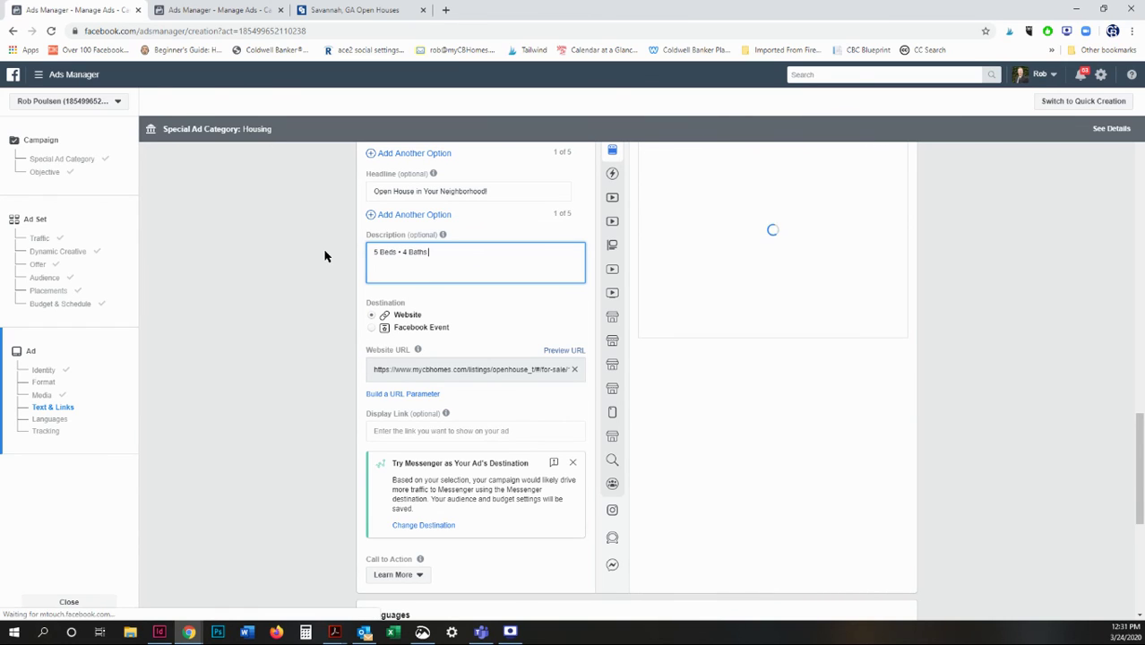
pyautogui.write(' • 1600+ SqFt')
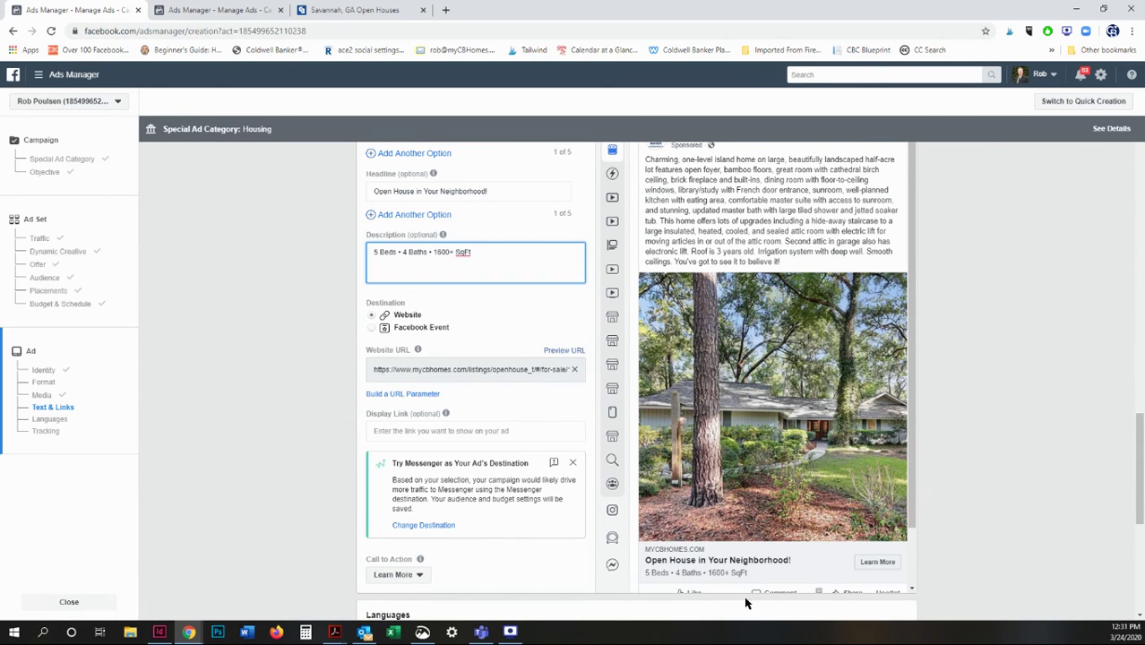
pyautogui.scroll(-3, 281, 396)
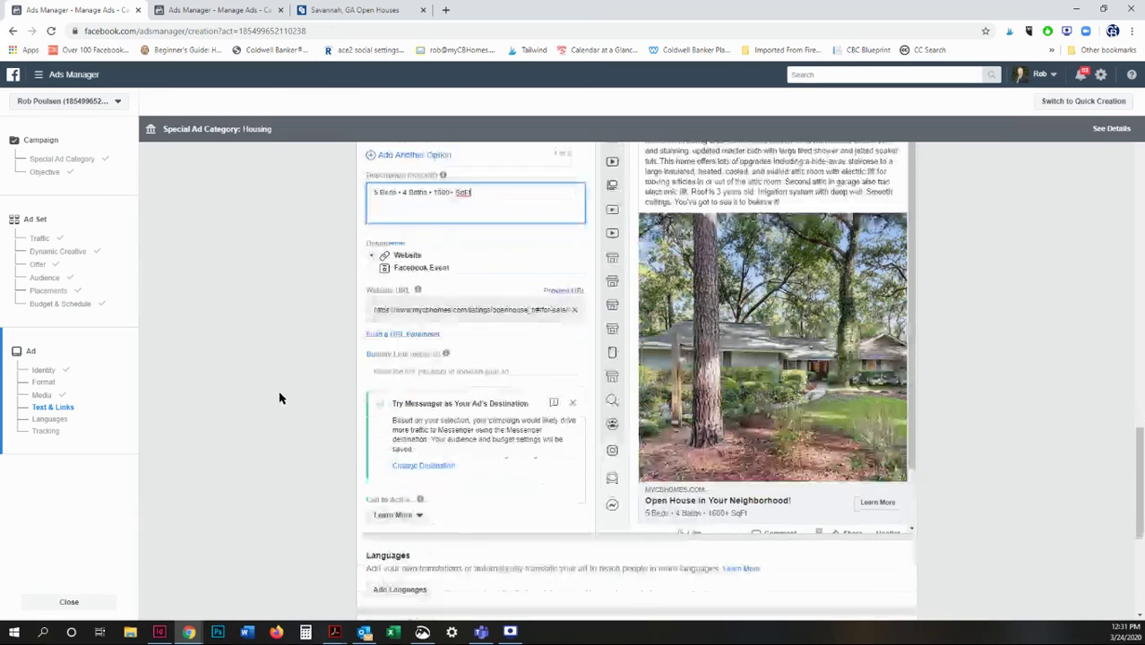
pyautogui.scroll(-2, 279, 398)
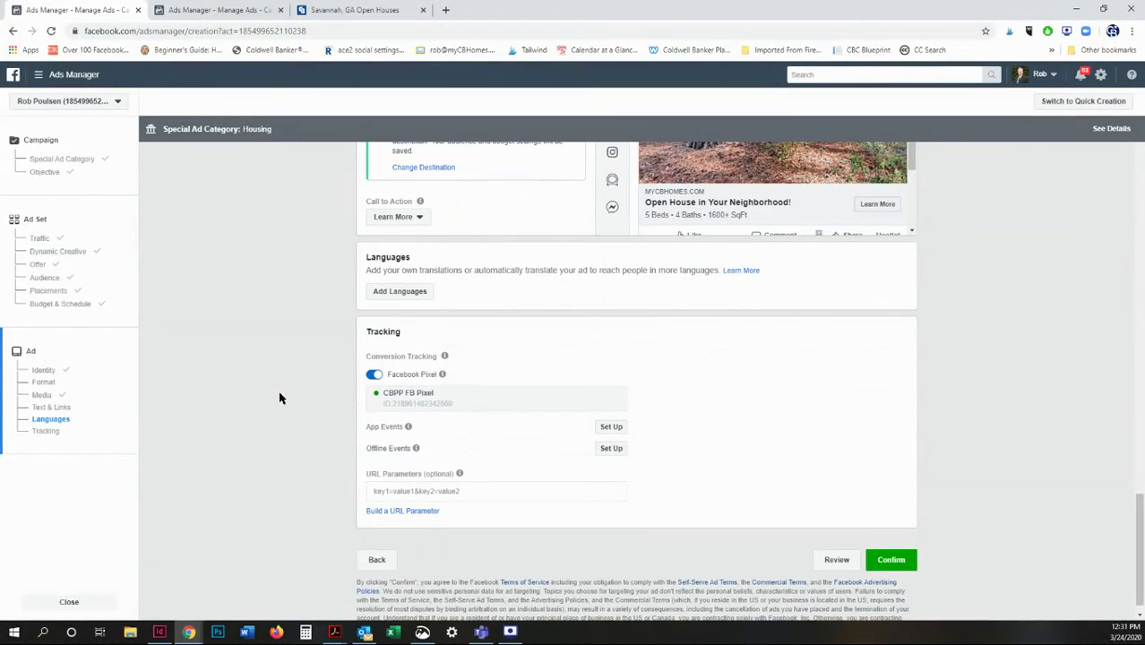
pyautogui.moveTo(408, 428)
pyautogui.press('F10')
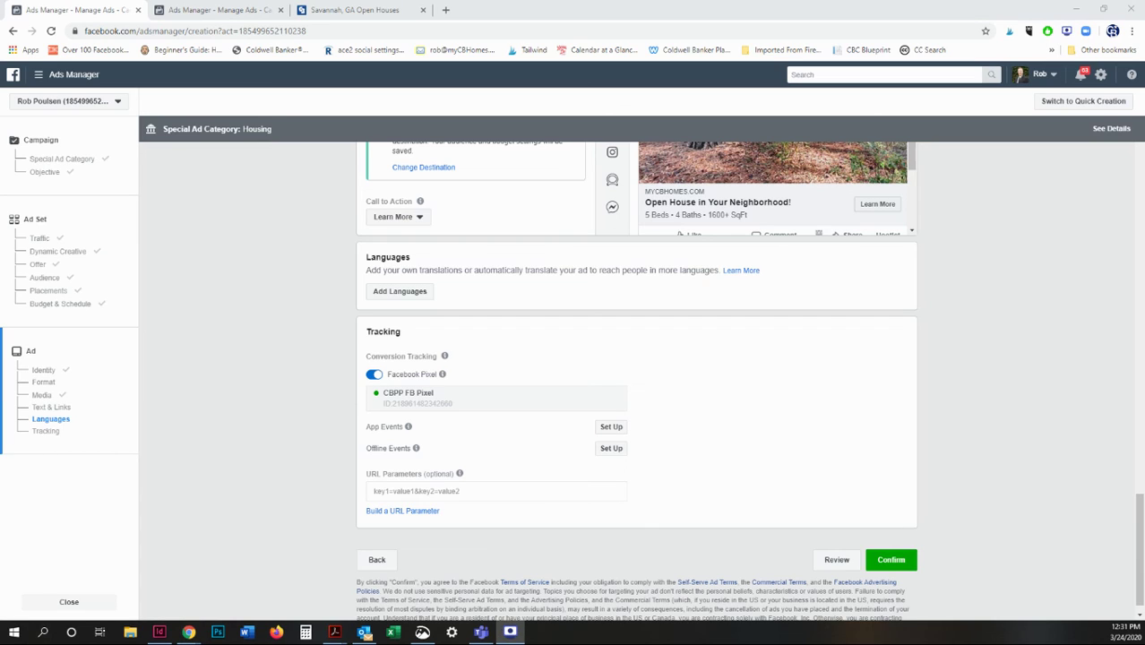